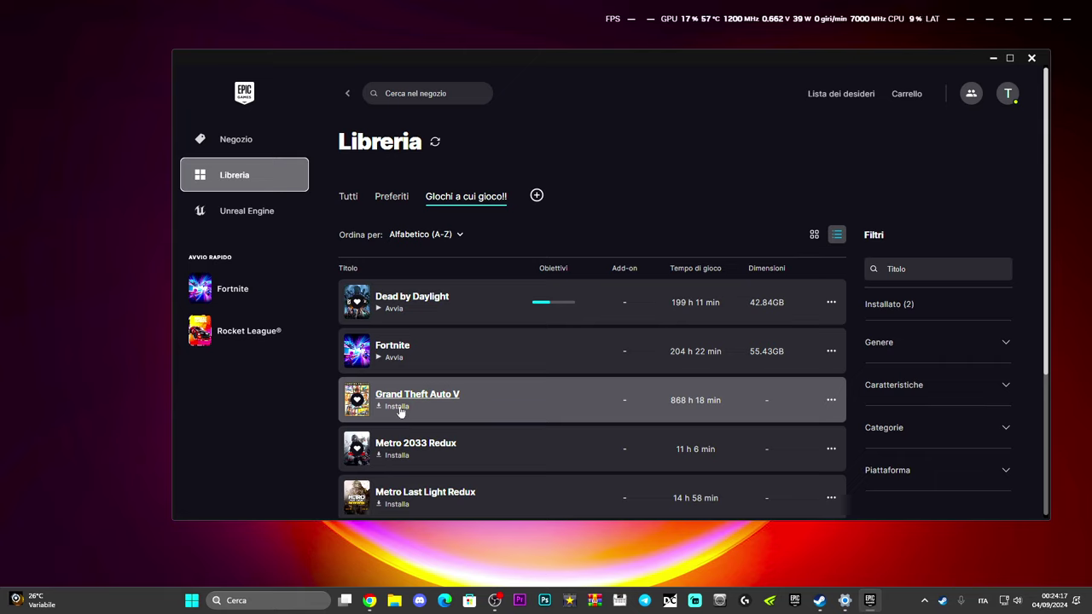
Open Fortnite's installation folder in File Explorer from the game's management options in the library.
left_click(831, 354)
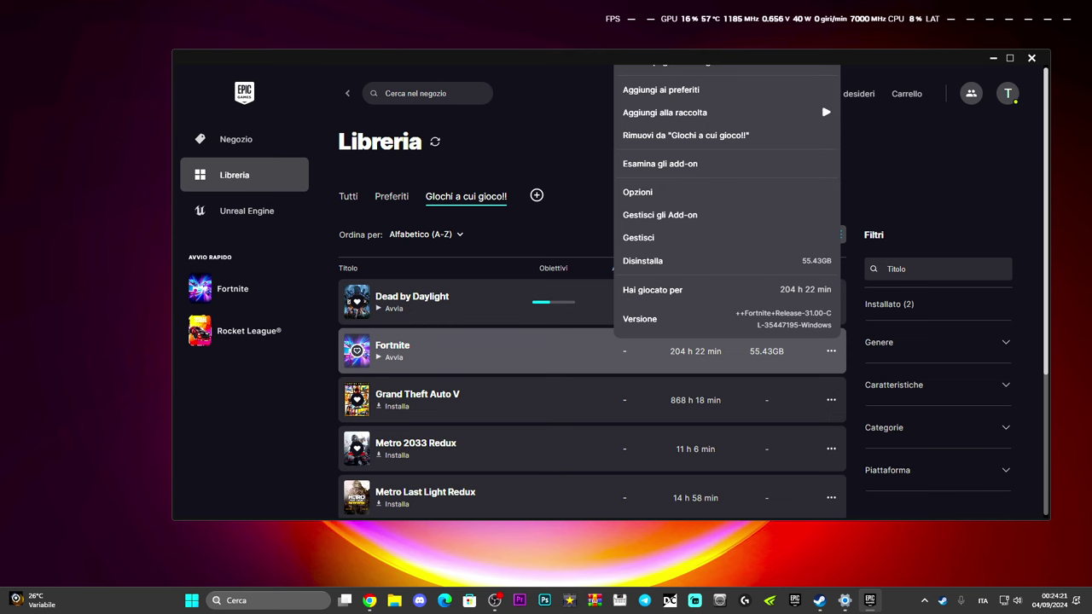
left_click(648, 240)
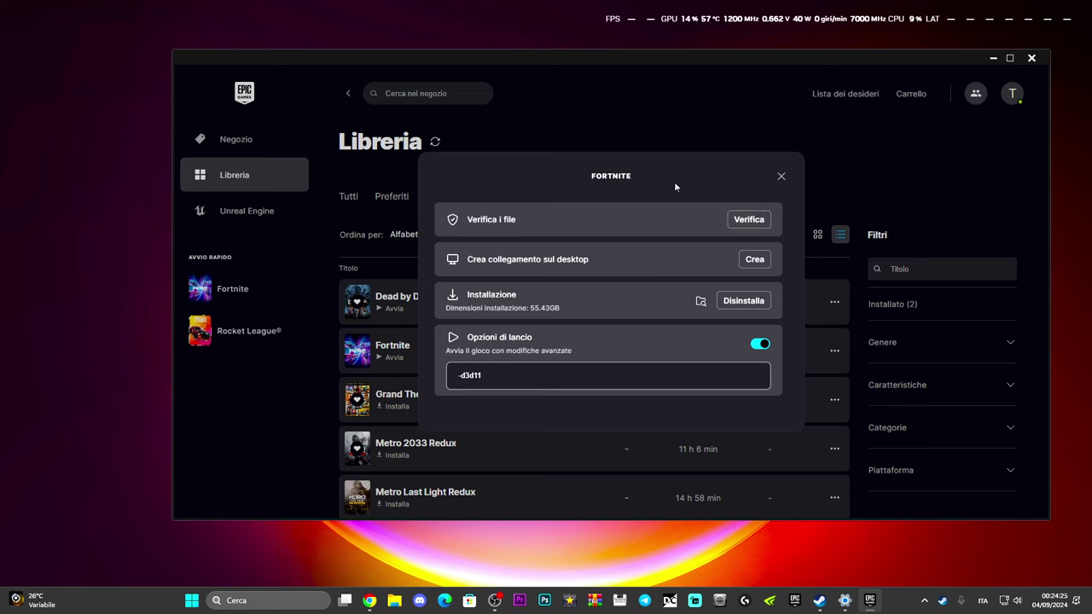
left_click(700, 302)
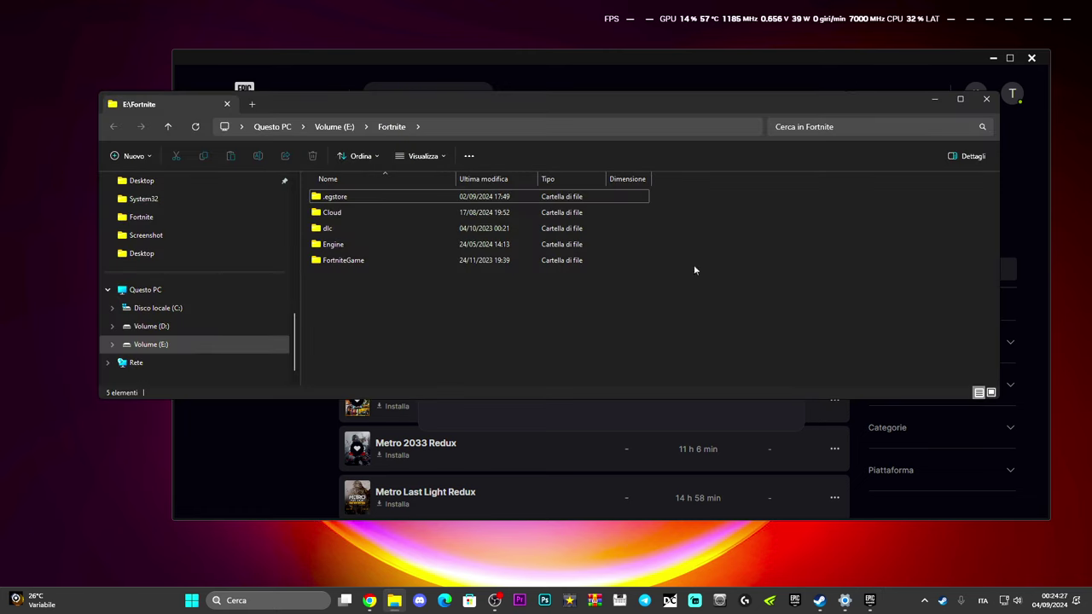
left_click_drag(664, 103, 751, 266)
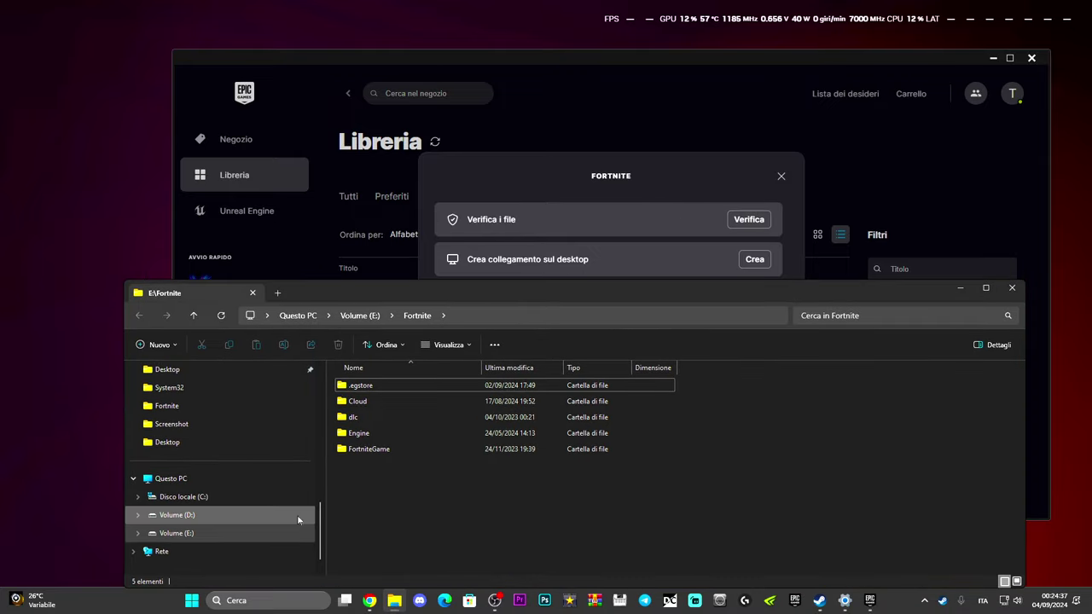
left_click(191, 600)
left_click(686, 561)
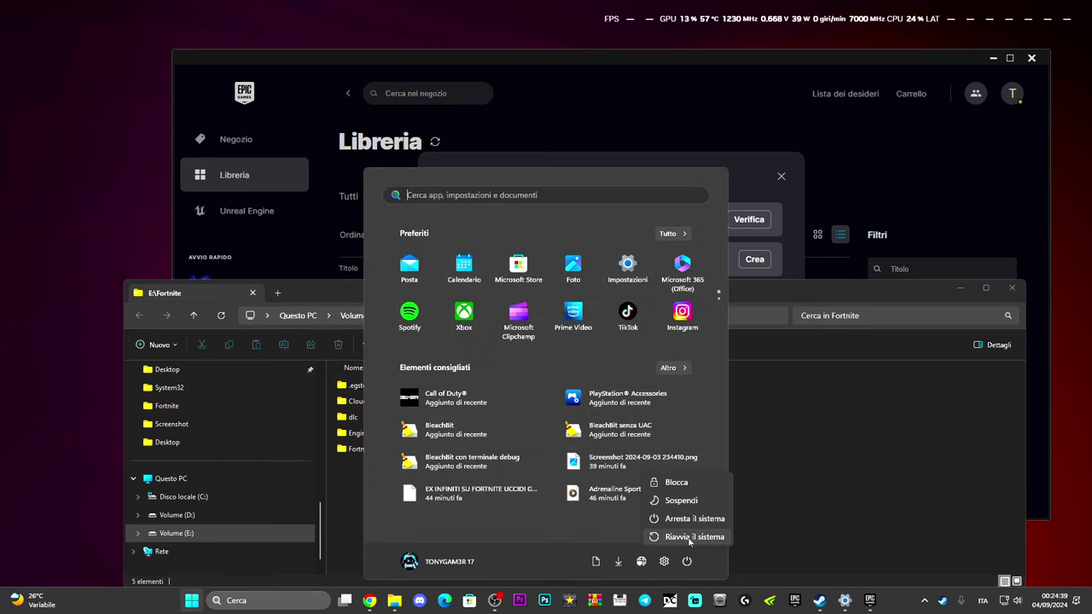
left_click(780, 293)
Go into the FortniteGame\Binaries\Win64 folder inside the Fortnite installation folder.
left_click_drag(780, 292, 818, 154)
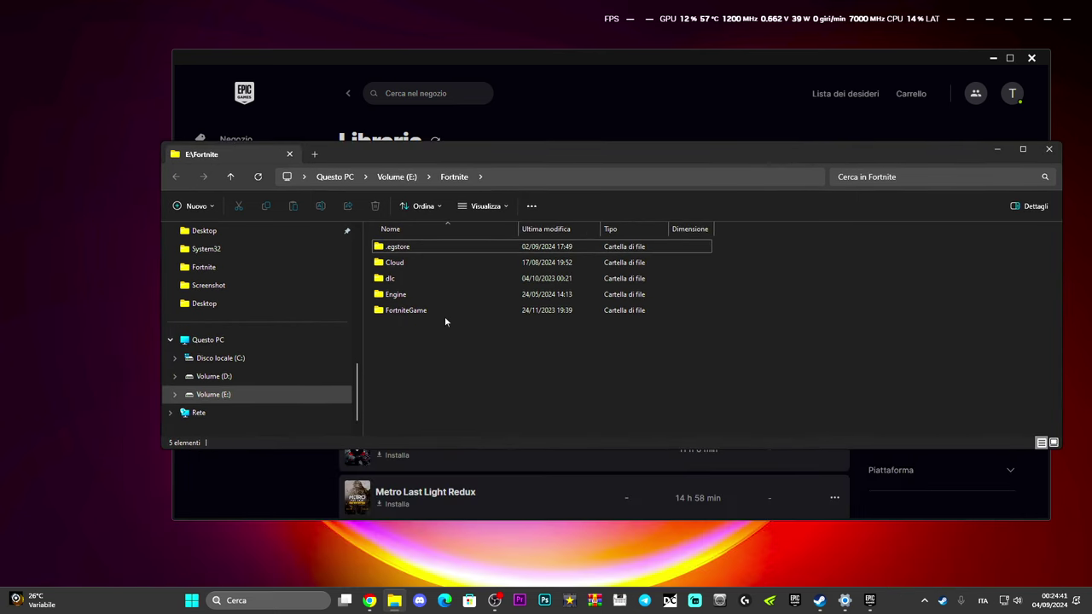
left_click(464, 312)
double_click(465, 312)
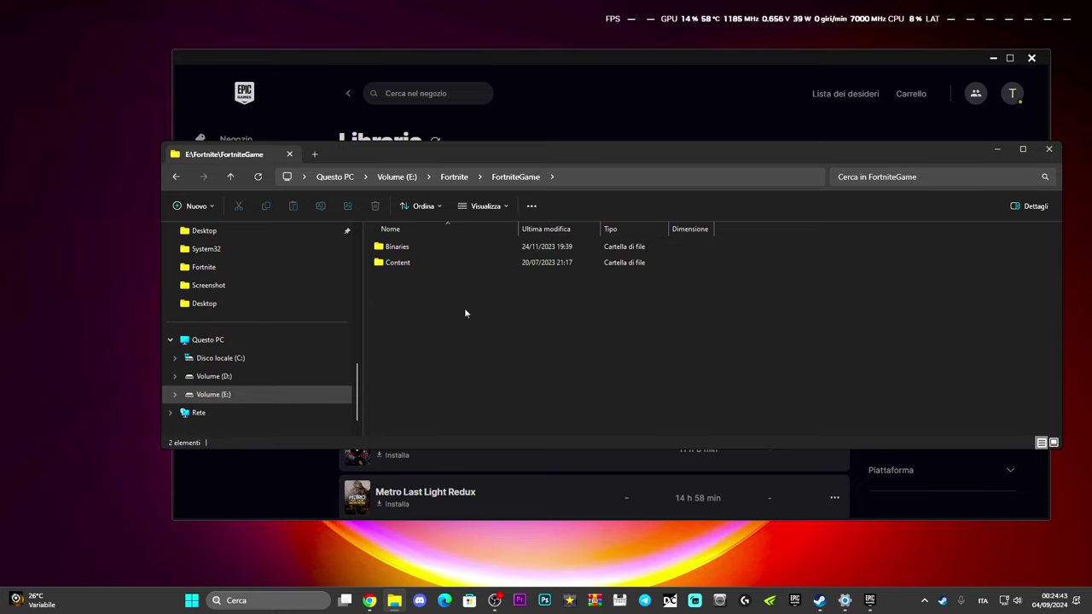
double_click(449, 248)
double_click(431, 263)
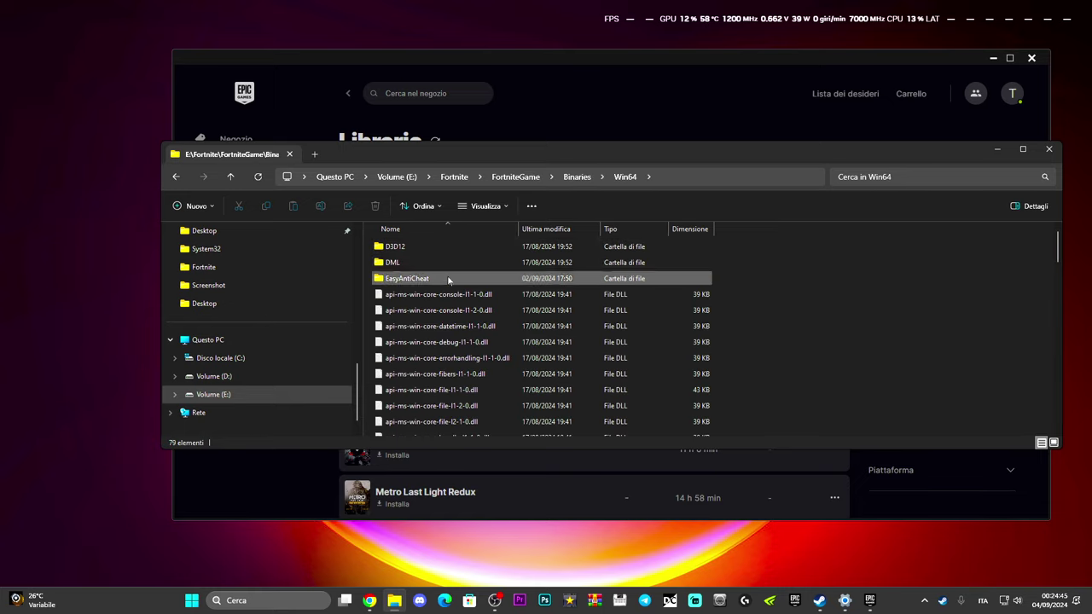
Delete the three Fortnite executables in Win64, from FortniteClient-Win64-Shipping.exe through FortniteLauncher.exe.
scroll(479, 356, "down", 5)
scroll(480, 362, "down", 8)
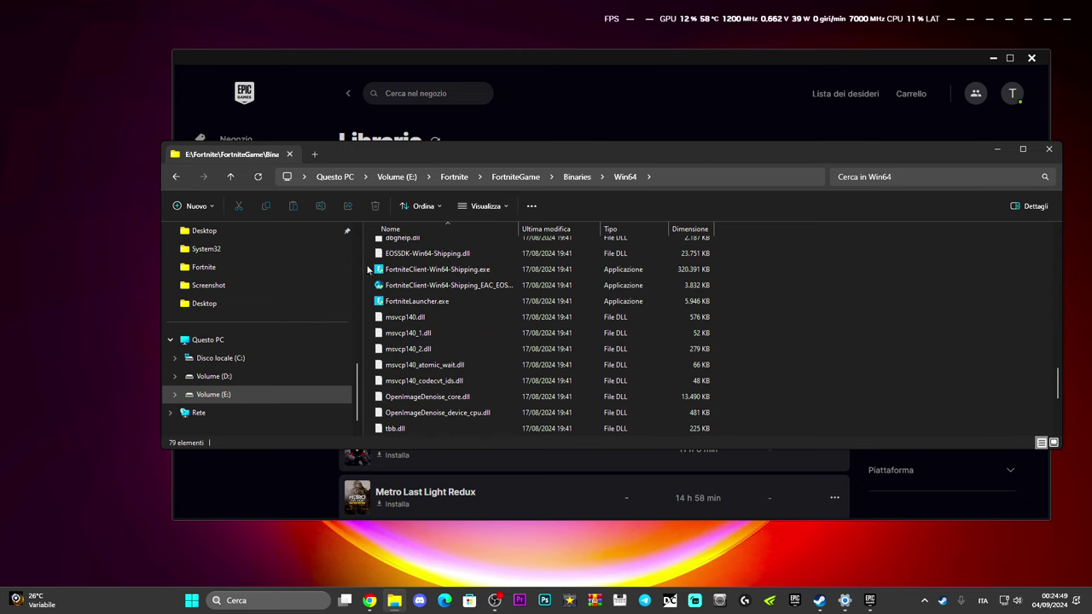
left_click(396, 271)
left_click_drag(396, 275, 459, 307)
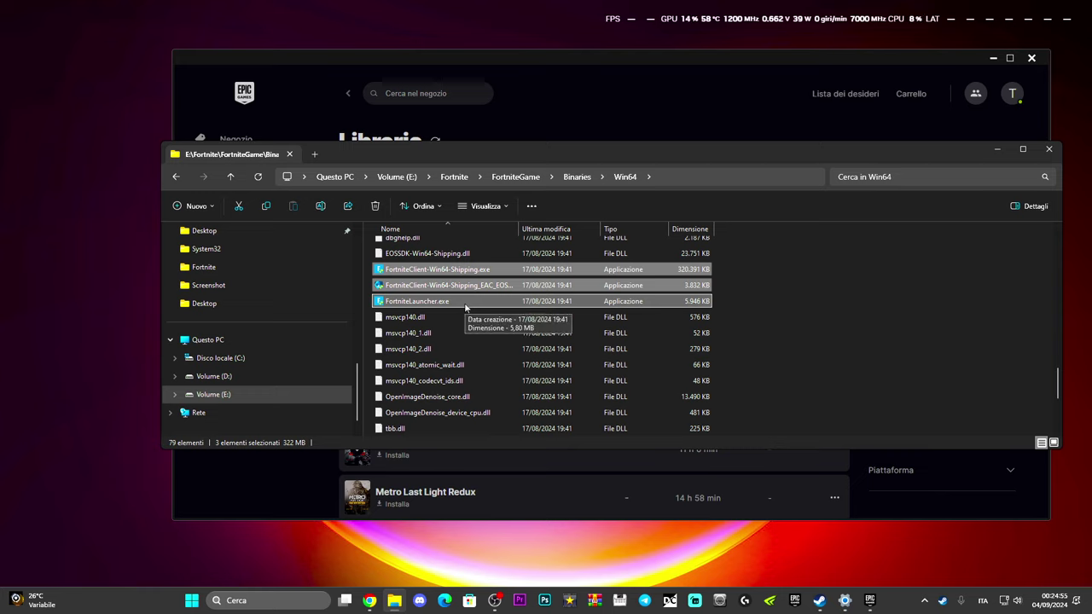
key("Delete")
Open the EasyAntiCheat folder in Win64 and run the "EasyAntiCheat_EOS_Setup.exe install prod-fn" shortcut.
scroll(487, 402, "up", 8)
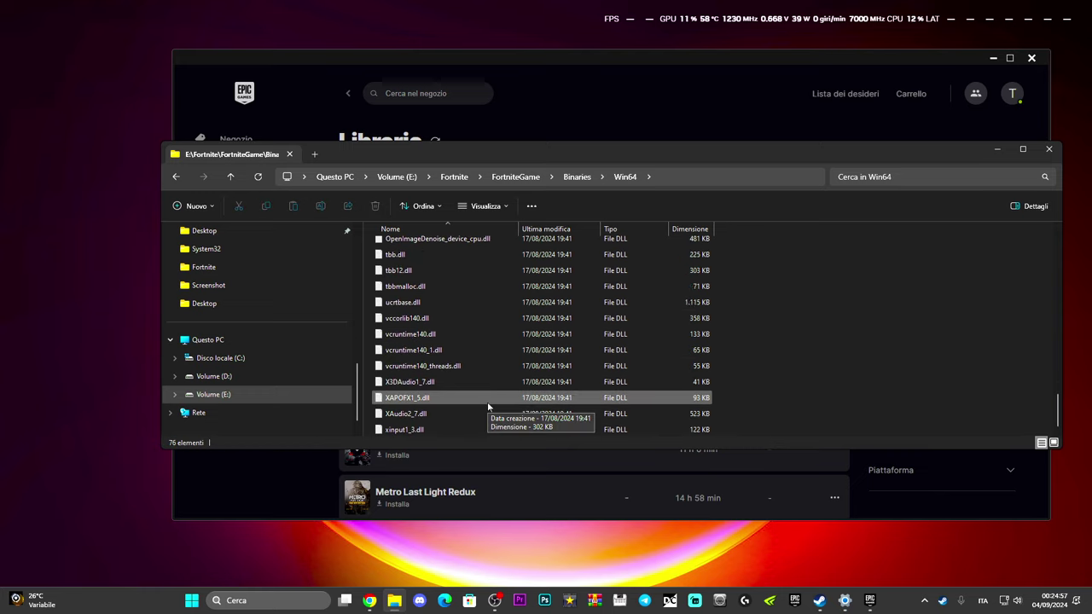
scroll(487, 405, "up", 5)
scroll(484, 402, "down", 1)
scroll(443, 341, "up", 2)
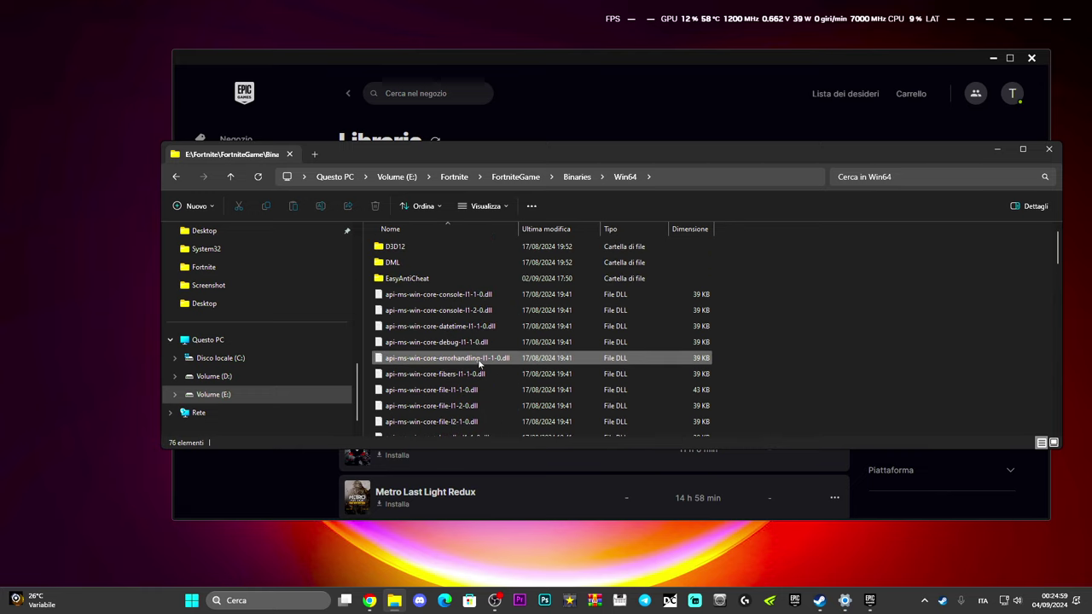
double_click(426, 279)
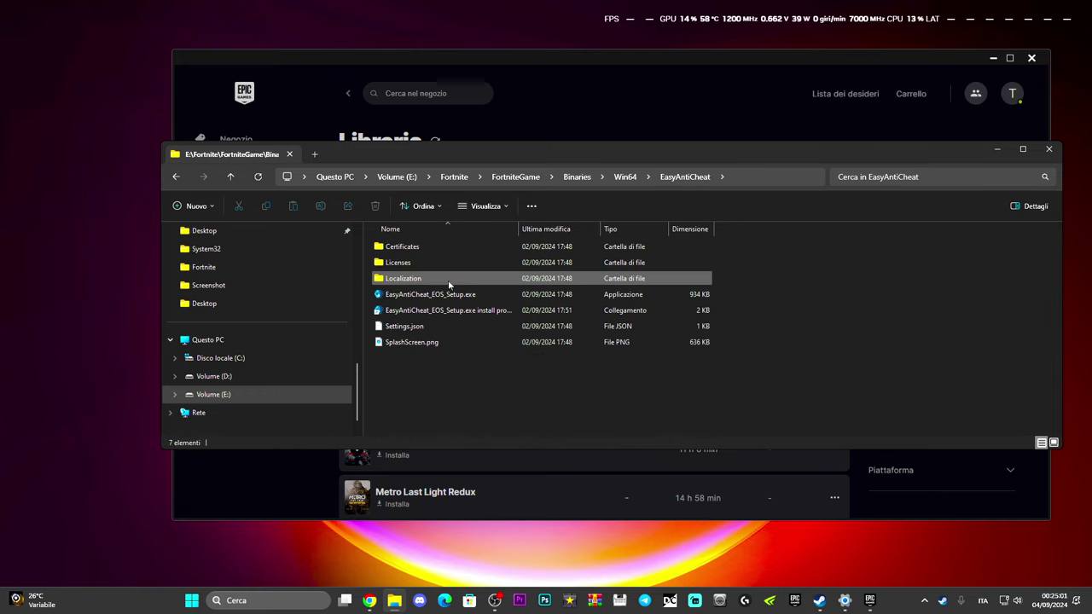
left_click(454, 312)
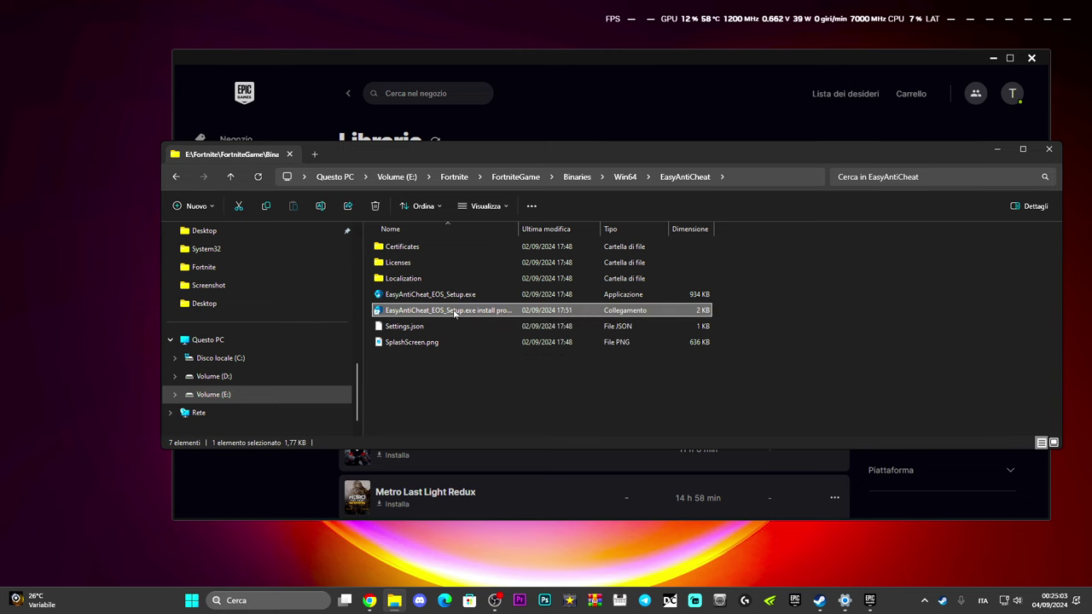
left_click(470, 297)
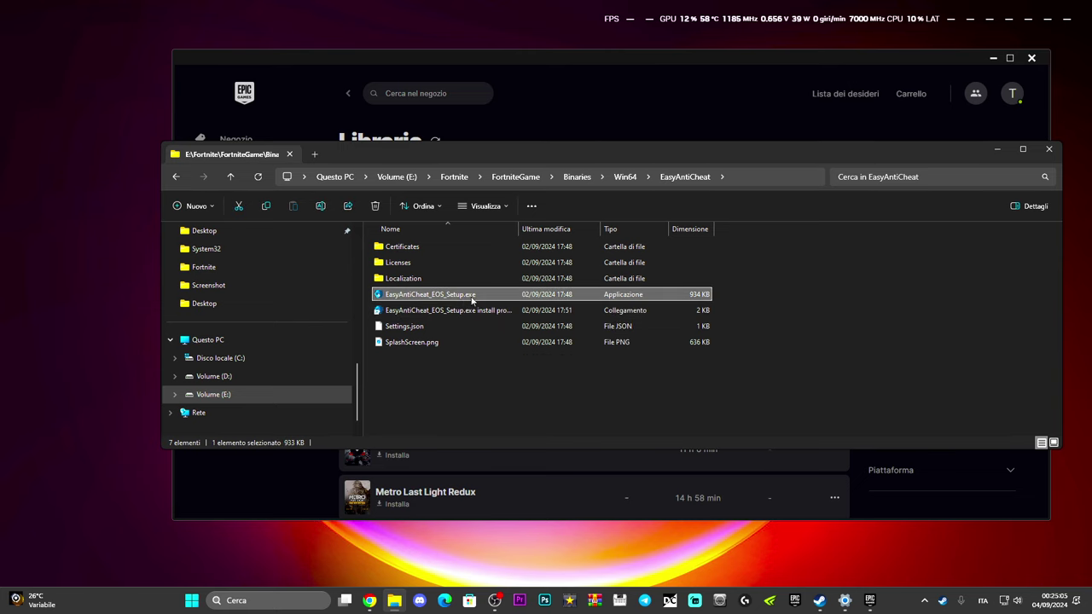
left_click(472, 312)
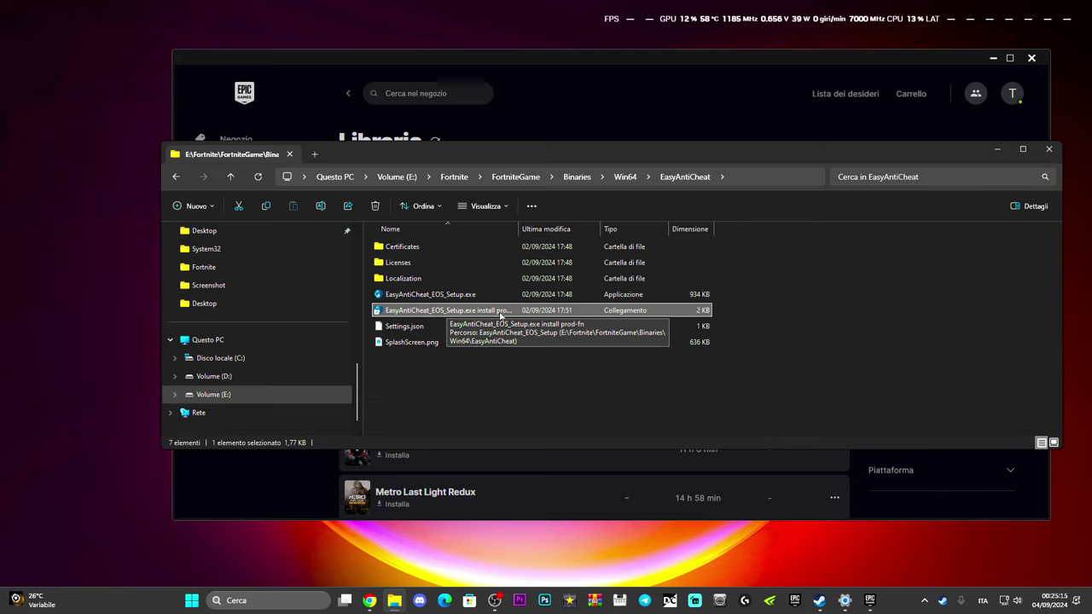
double_click(490, 312)
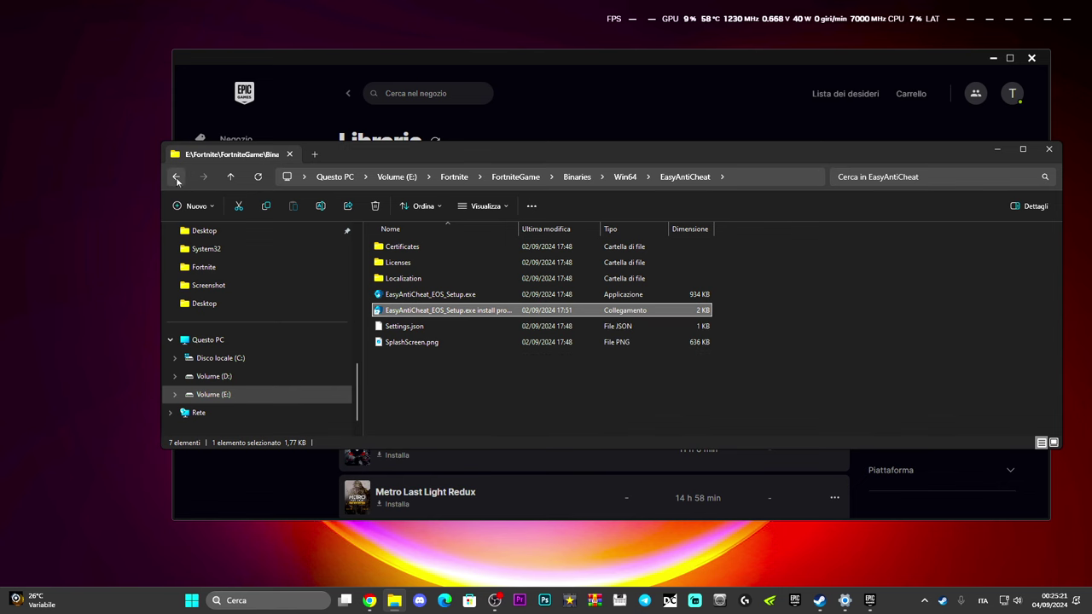
Return to the Win64 folder and delete the EasyAntiCheat folder.
left_click(177, 180)
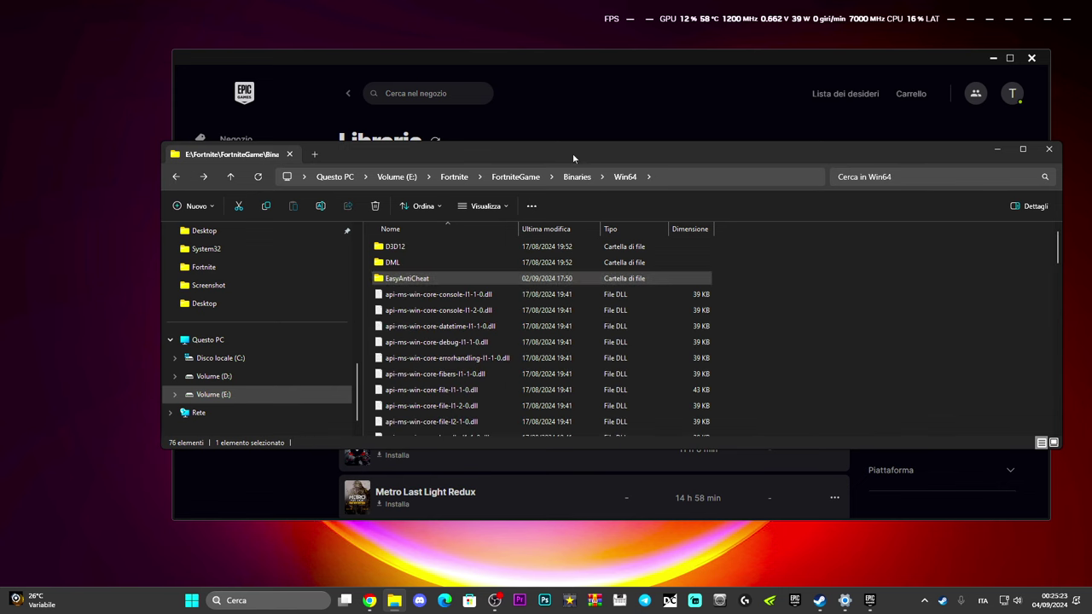
left_click_drag(558, 146, 591, 128)
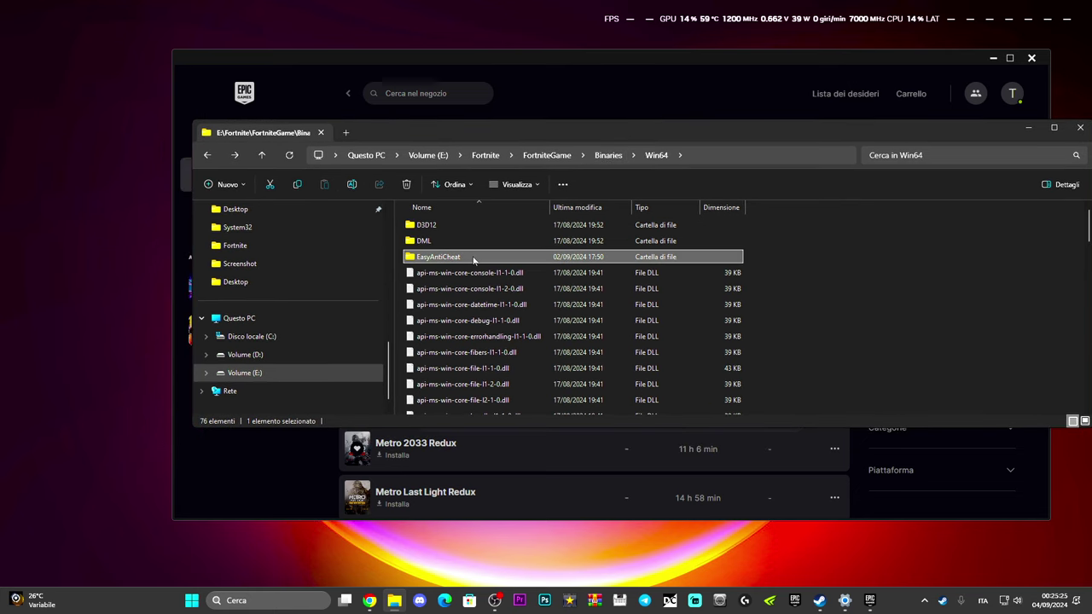
key("Delete")
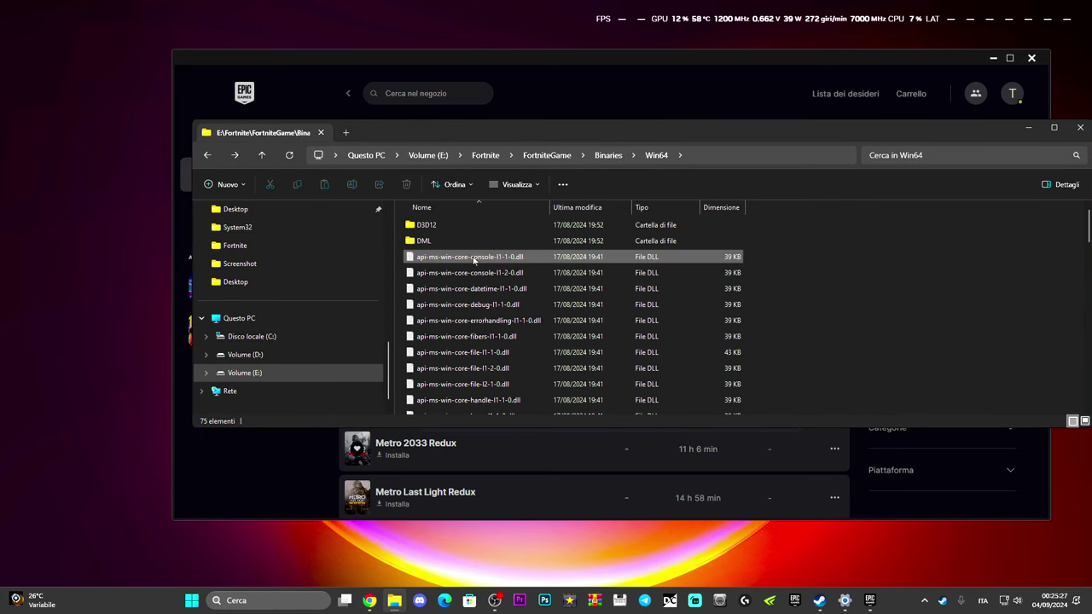
Close the Win64 folder window and Fortnite's management dialog.
left_click_drag(1014, 136, 880, 141)
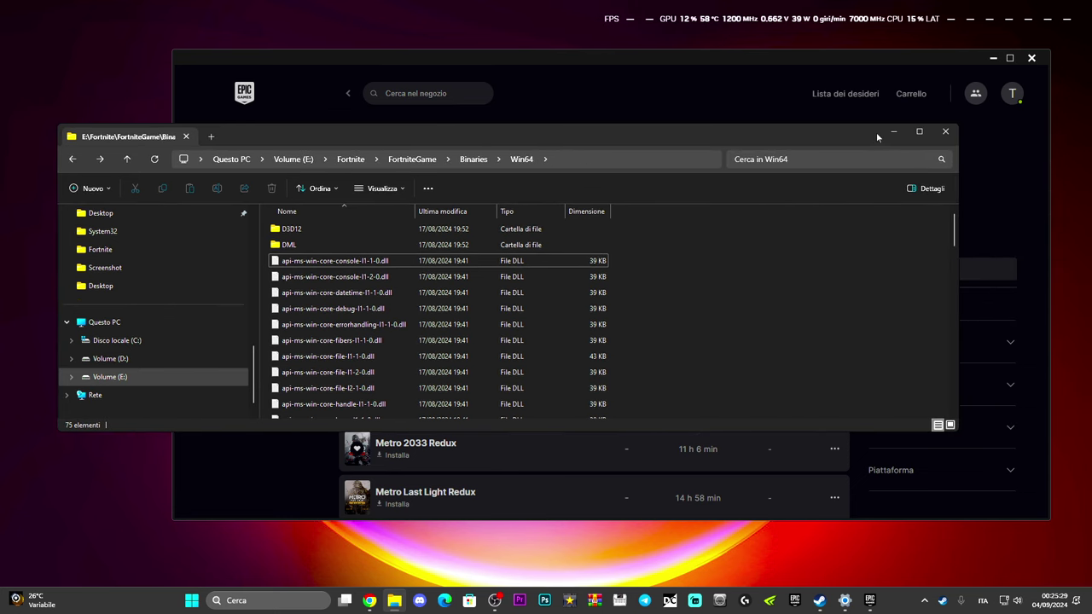
left_click(943, 132)
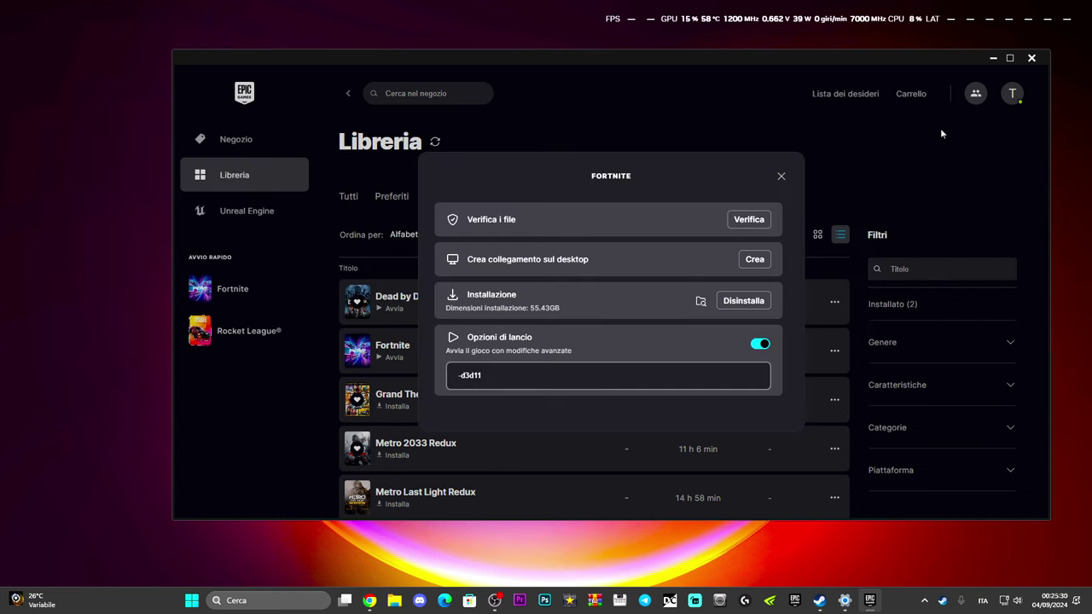
left_click(779, 180)
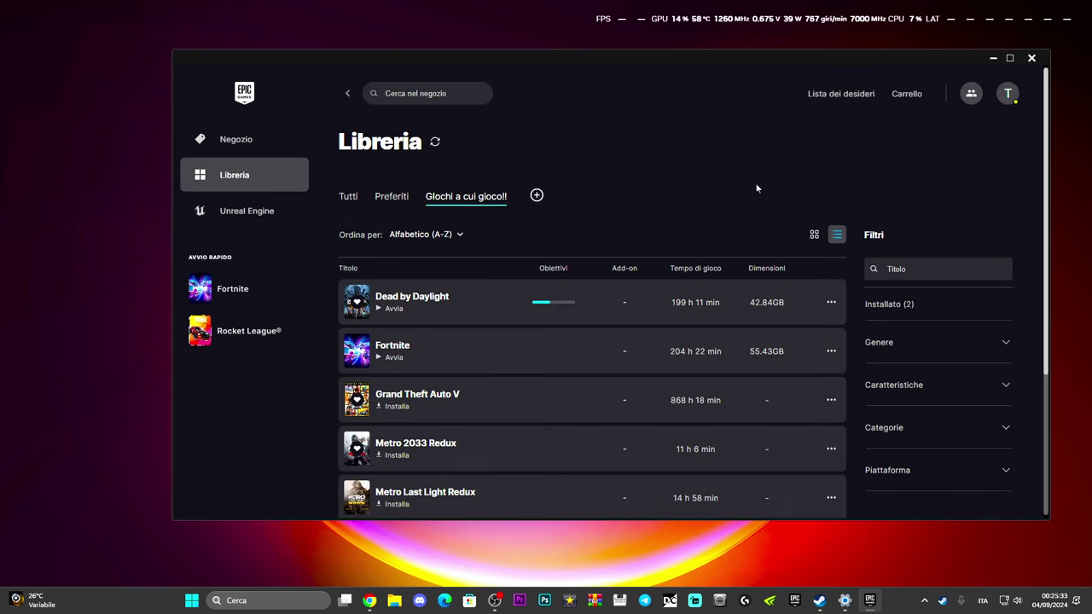
Find the Windows Run dialog (Esegui) through search and use it to open %appdata%.
left_click(260, 602)
type("Esegui")
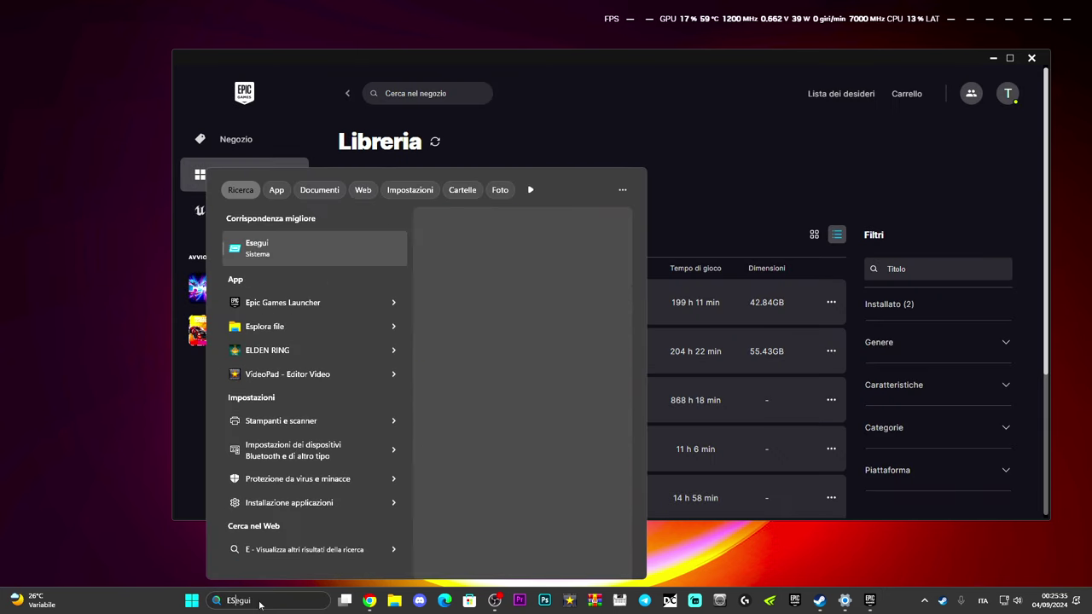
left_click(281, 277)
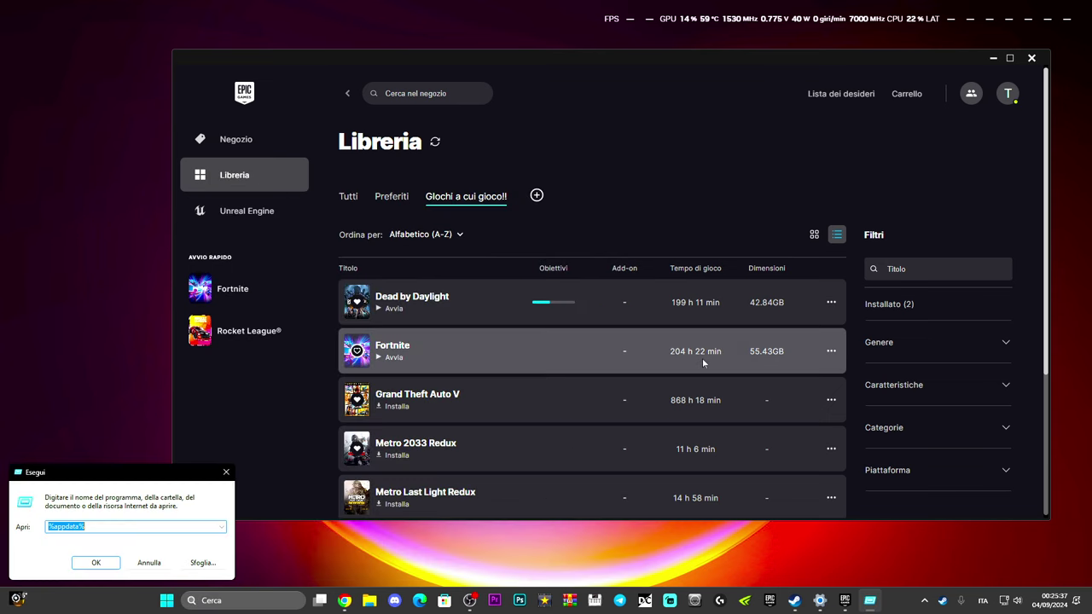
left_click_drag(85, 472, 535, 280)
left_click(498, 335)
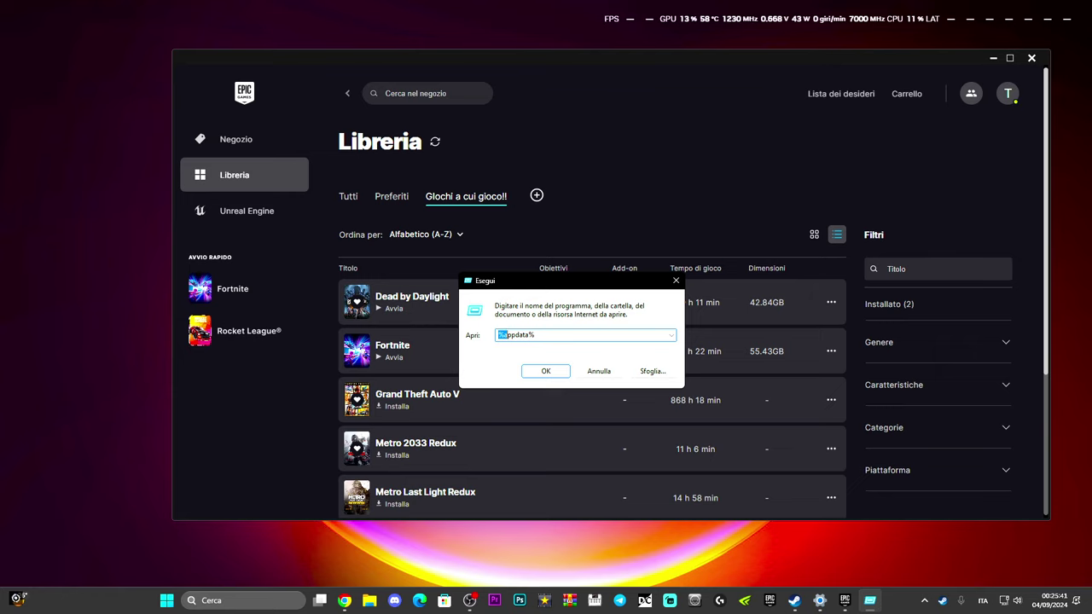
left_click_drag(498, 336, 535, 335)
left_click(504, 335)
left_click(542, 372)
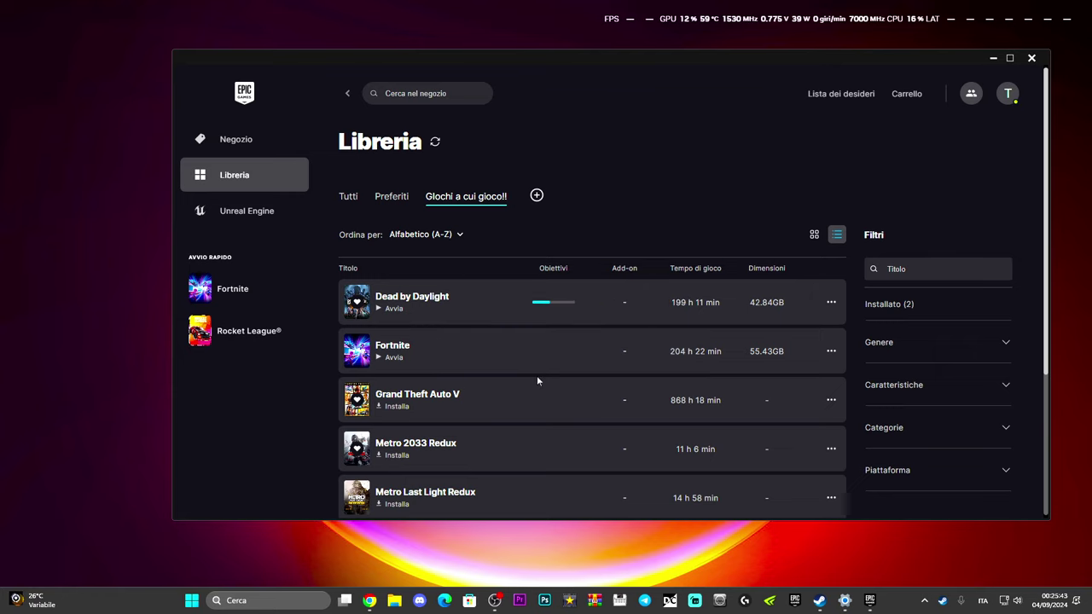
Go up from Roaming to the AppData folder and open its Local folder.
left_click_drag(432, 71, 635, 71)
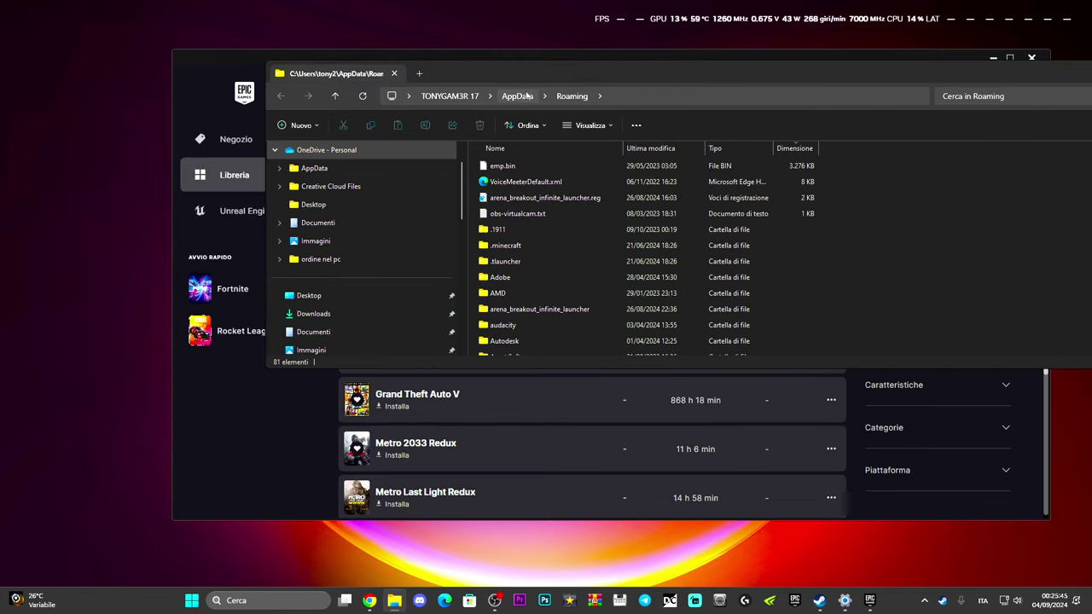
left_click(517, 95)
left_click(532, 171)
double_click(531, 171)
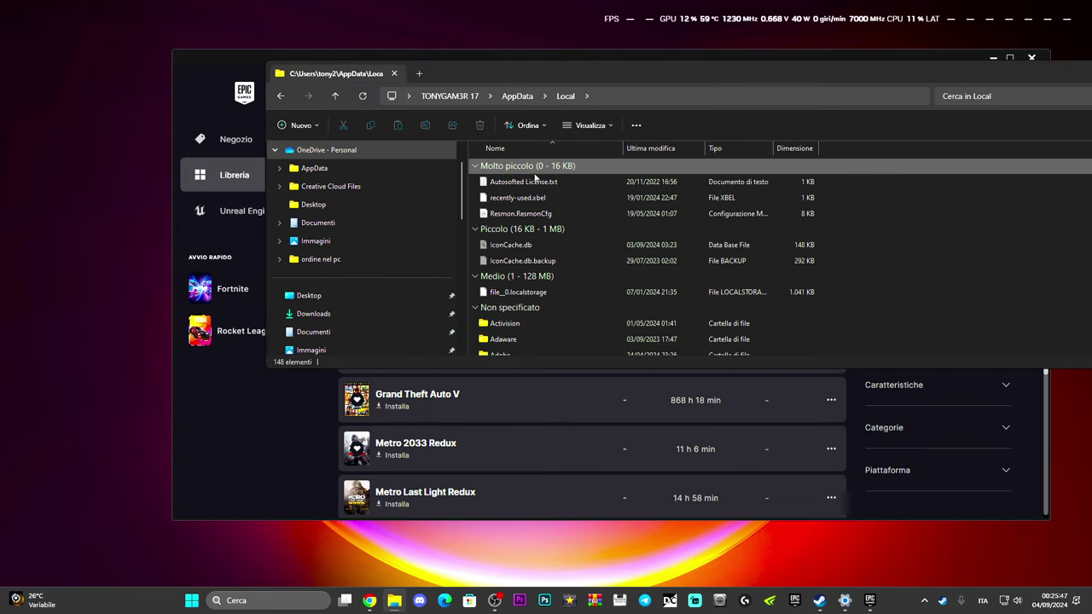
Delete the FortniteGame folder from AppData\Local.
scroll(566, 267, "down", 10)
scroll(565, 267, "down", 6)
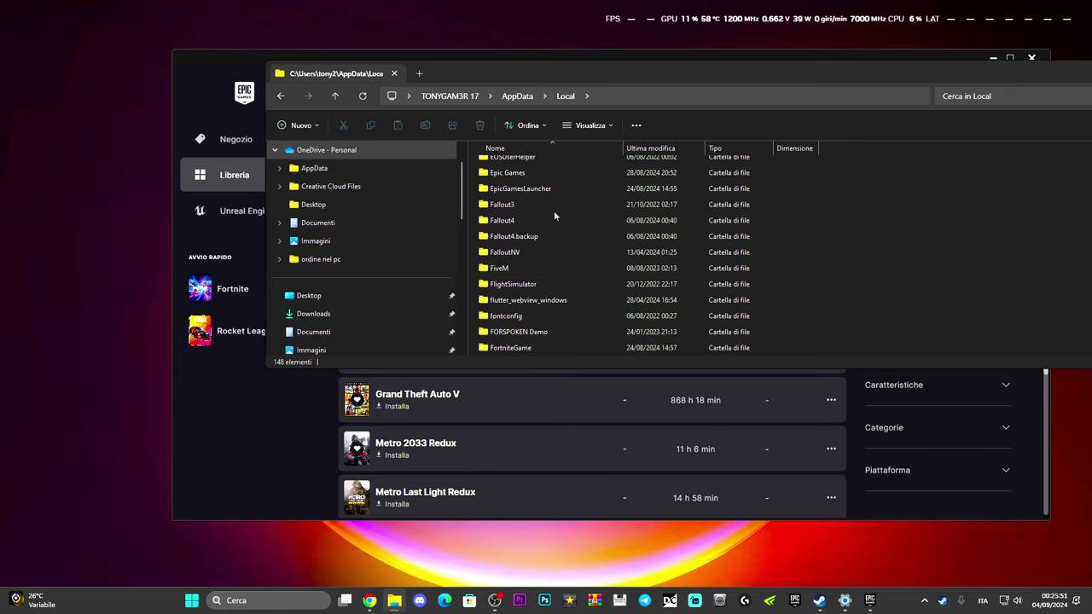
scroll(570, 270, "down", 2)
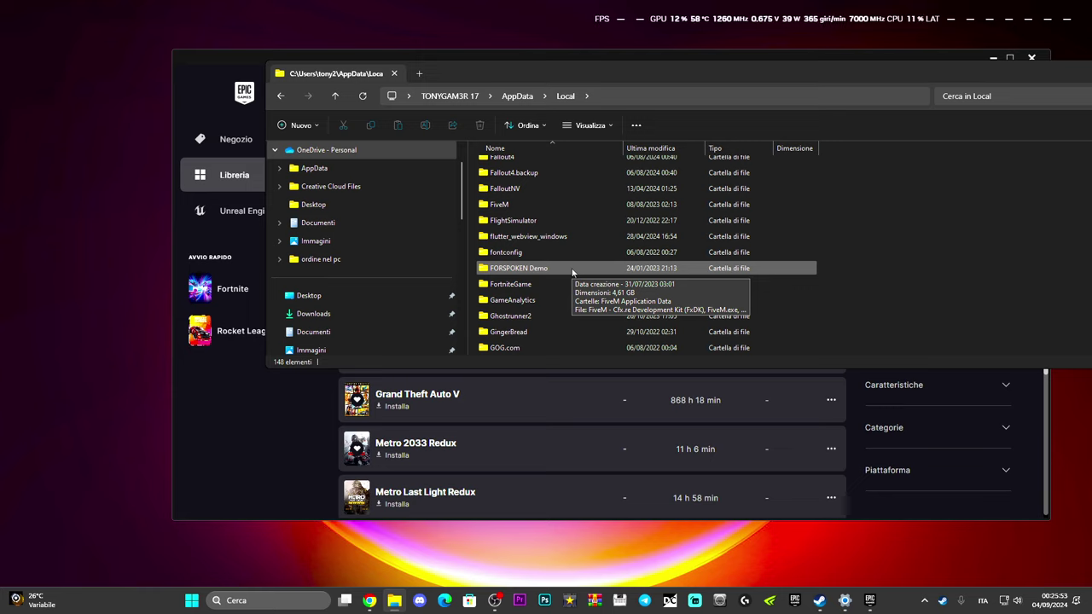
left_click(570, 286)
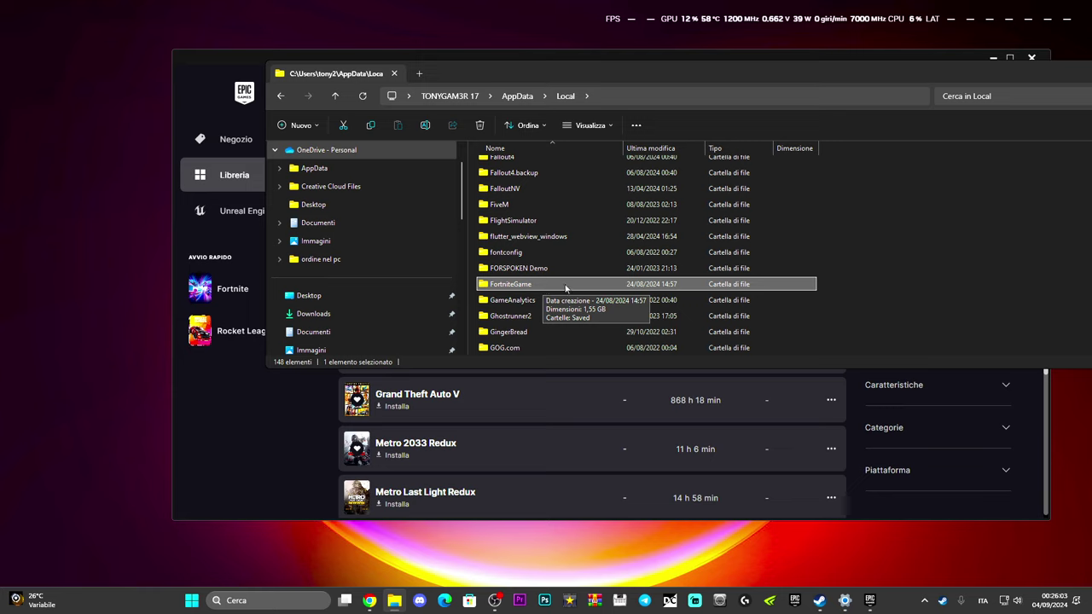
key("Delete")
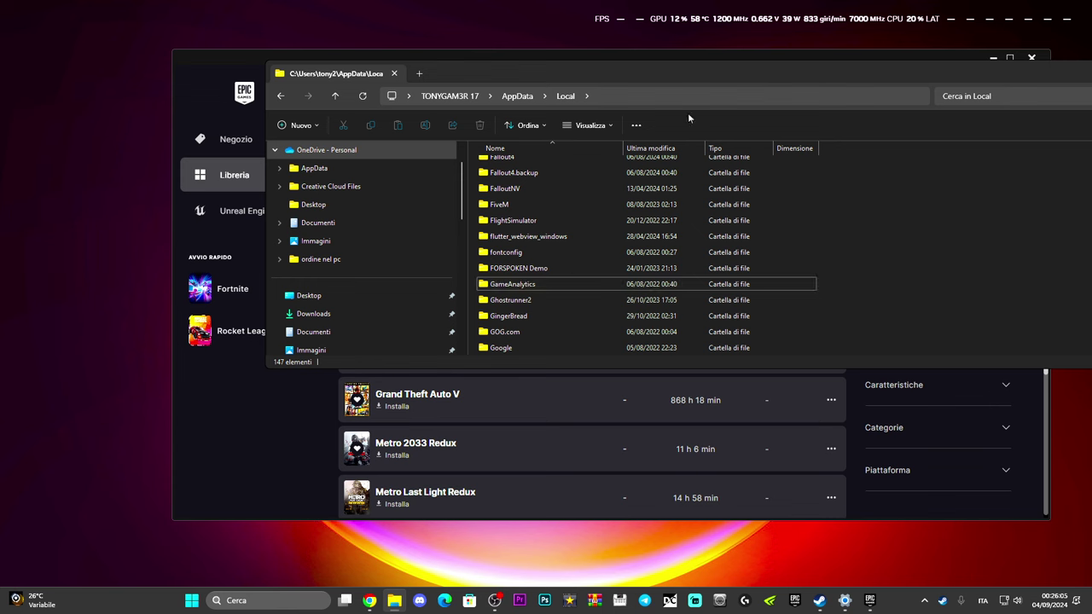
left_click_drag(737, 68, 620, 82)
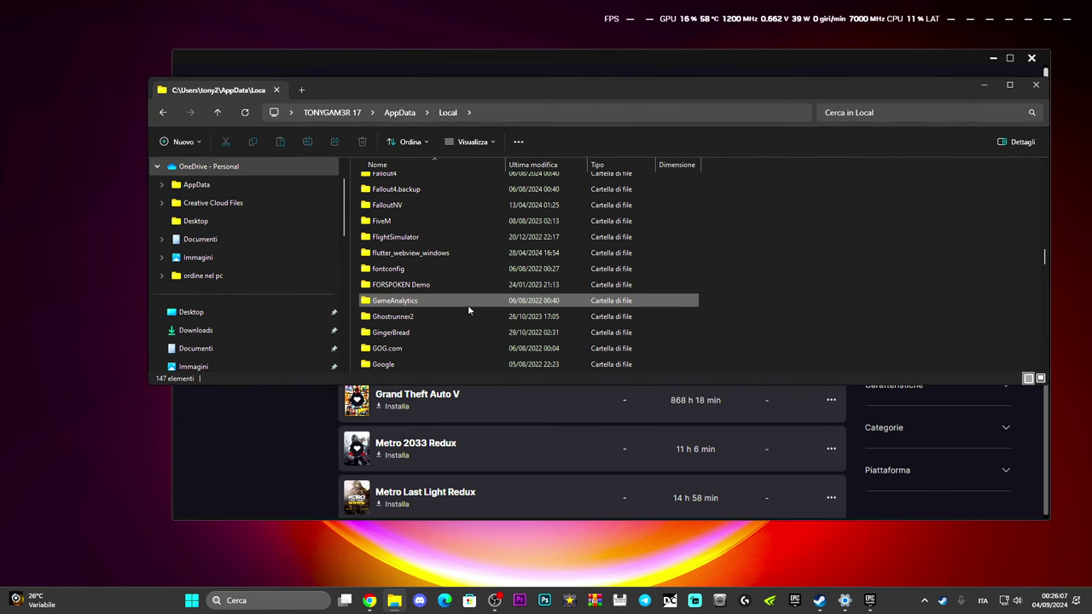
mouse_move(424, 305)
scroll(229, 307, "down", 3)
scroll(232, 307, "up", 3)
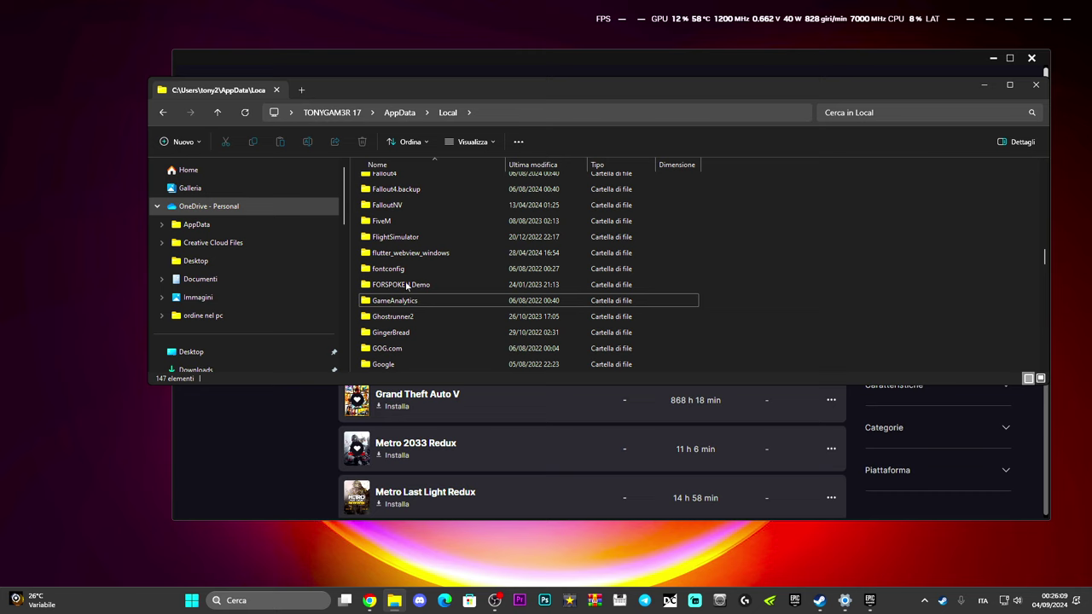
Permanently empty the Recycle Bin (Cestino) and close its window.
scroll(215, 300, "down", 2)
scroll(216, 298, "down", 3)
left_click(204, 277)
right_click(201, 281)
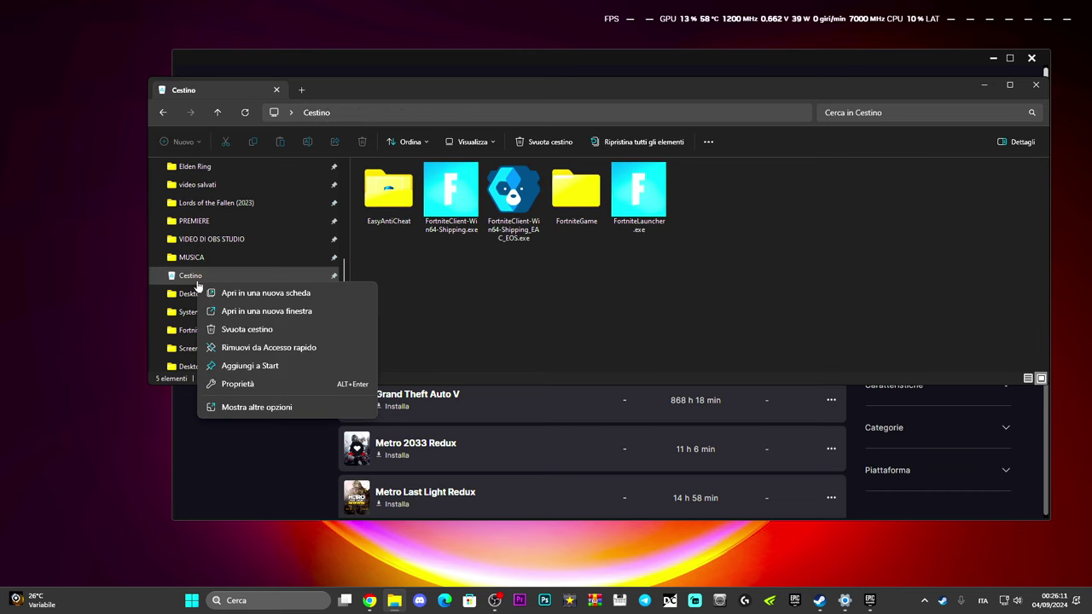
left_click(247, 329)
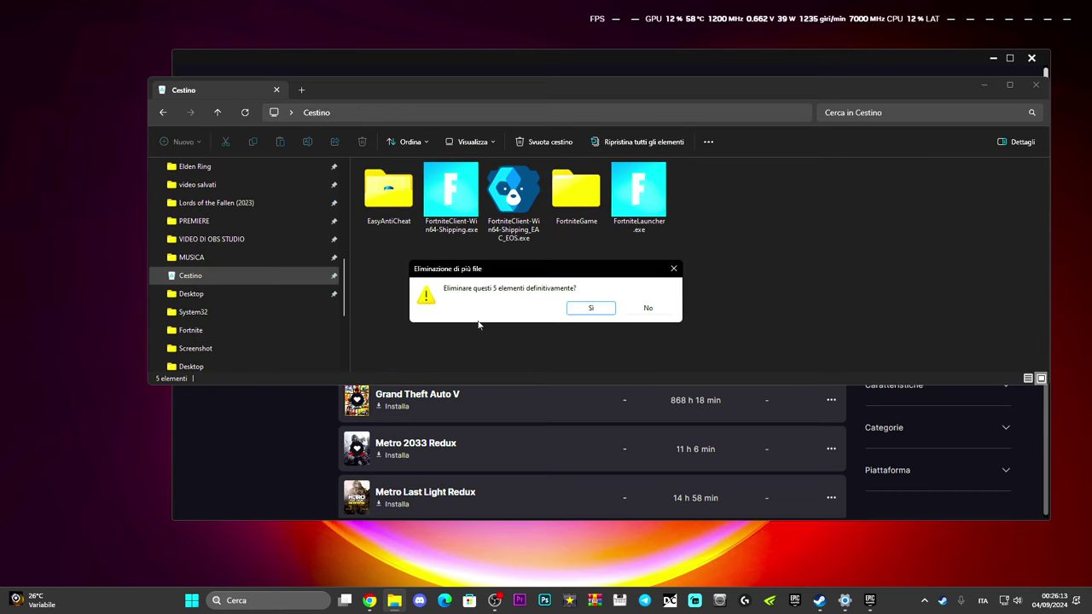
left_click(587, 308)
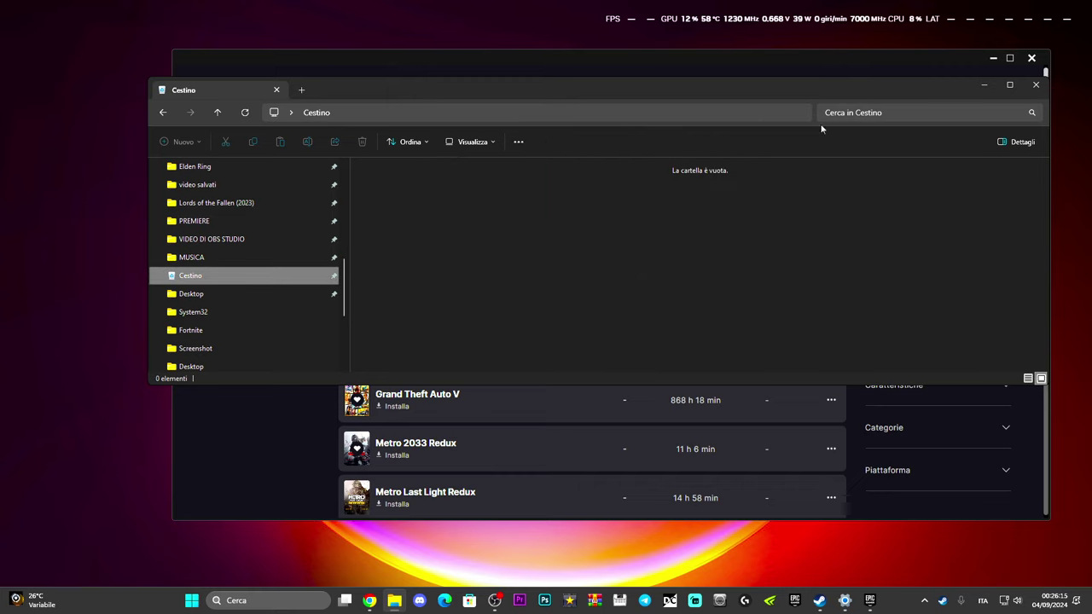
left_click(1035, 84)
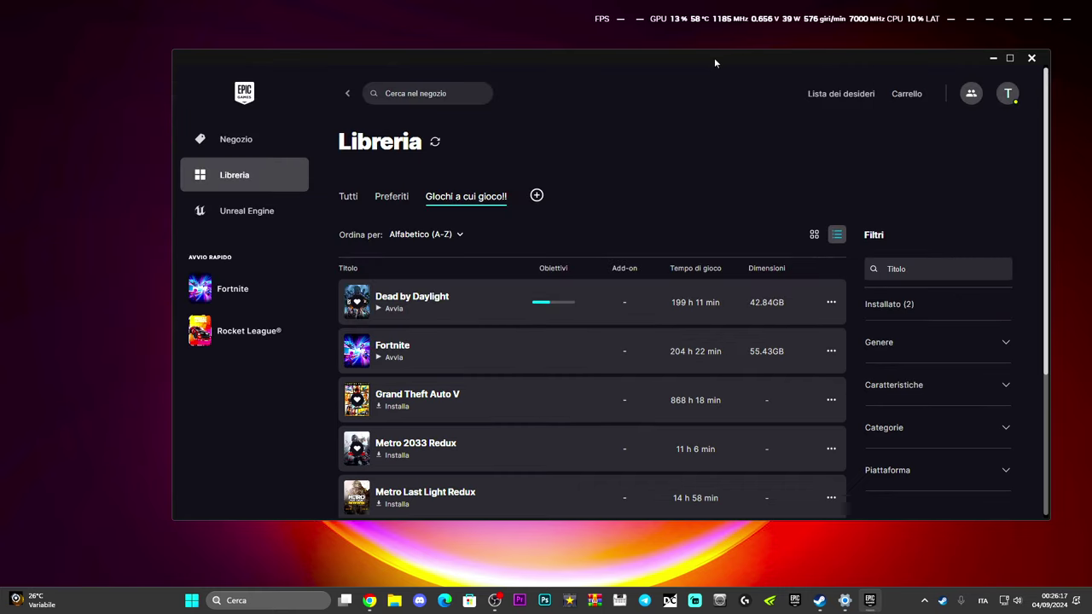
Open Fortnite's management dialog from the library and start verifying the game files.
left_click_drag(714, 57, 728, 44)
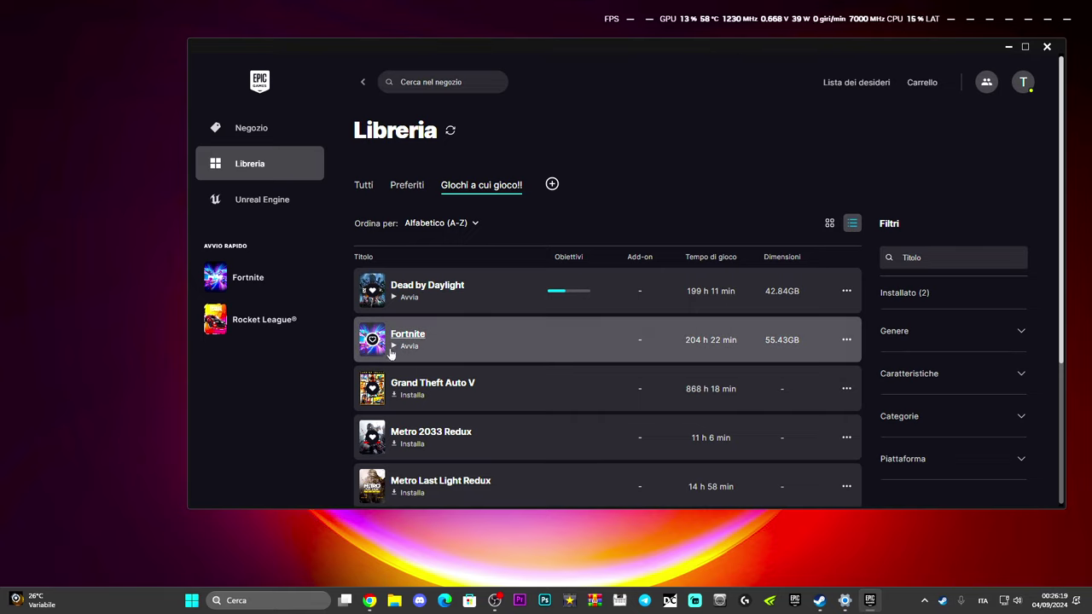
left_click(846, 340)
left_click(846, 340)
left_click(846, 341)
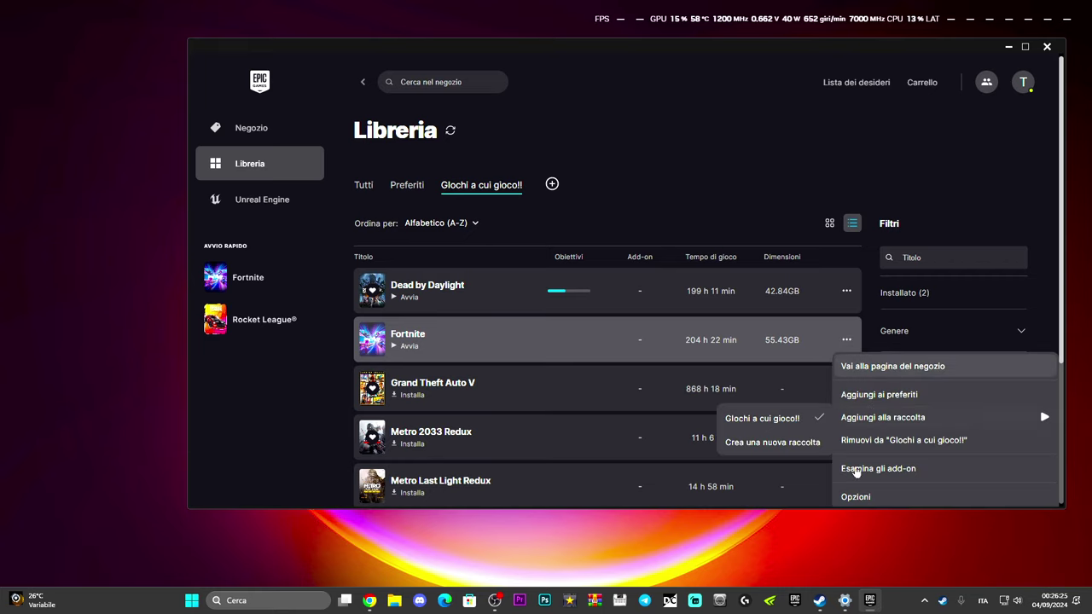
scroll(854, 499, "down", 1)
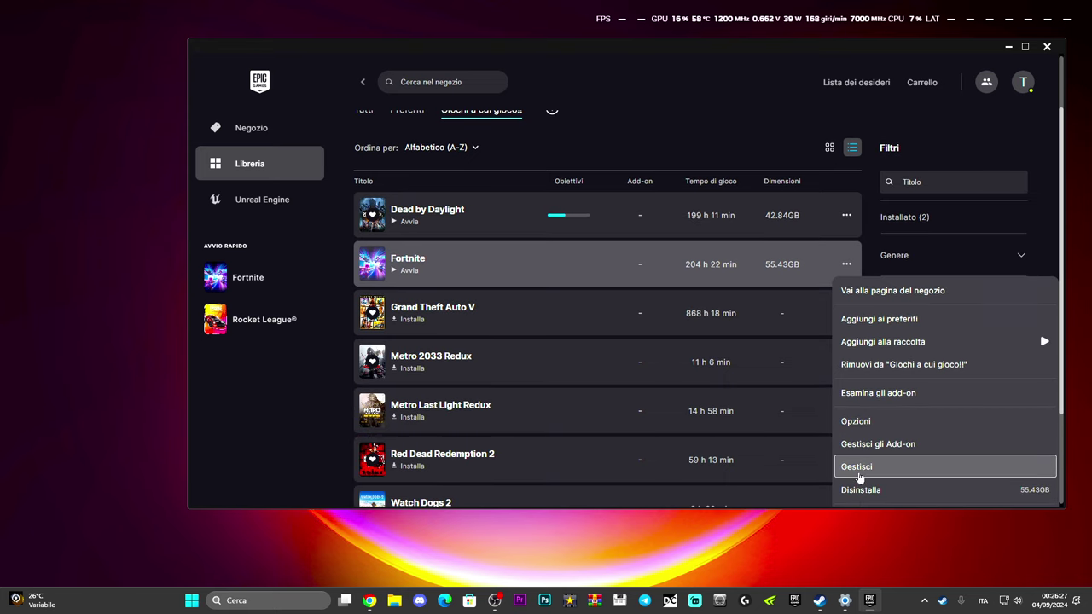
left_click(857, 478)
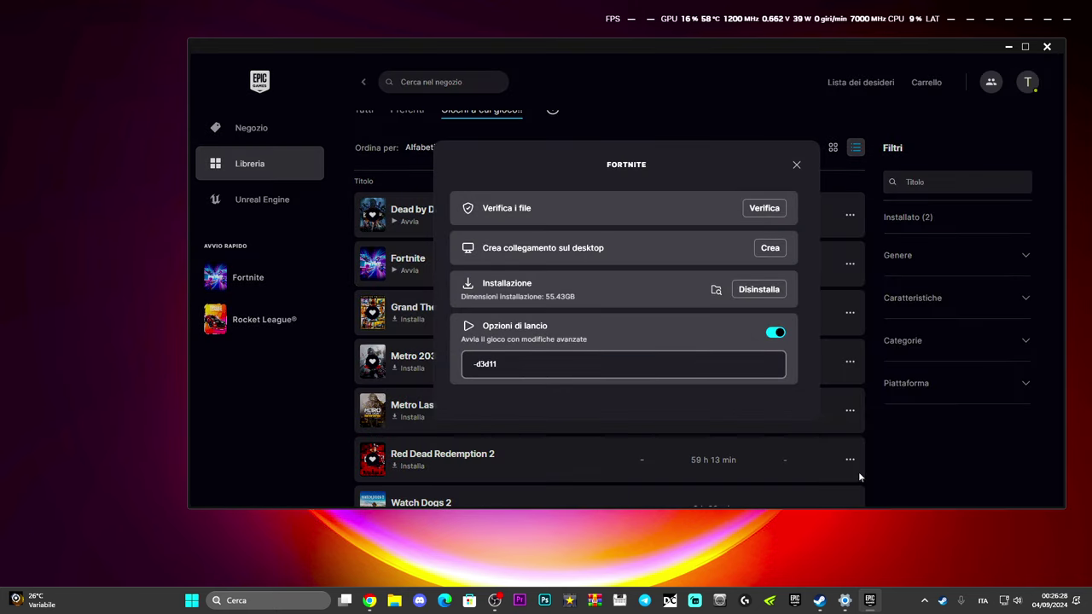
left_click(759, 209)
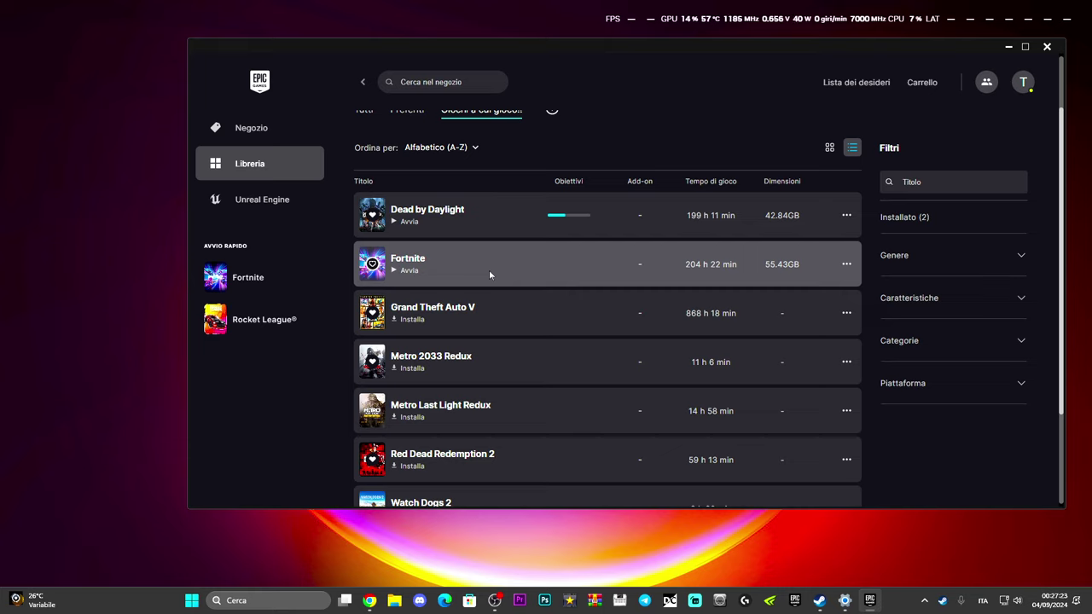
Open Fortnite's installation path from its management dialog and go to FortniteGame\Binaries\Win64.
left_click(846, 264)
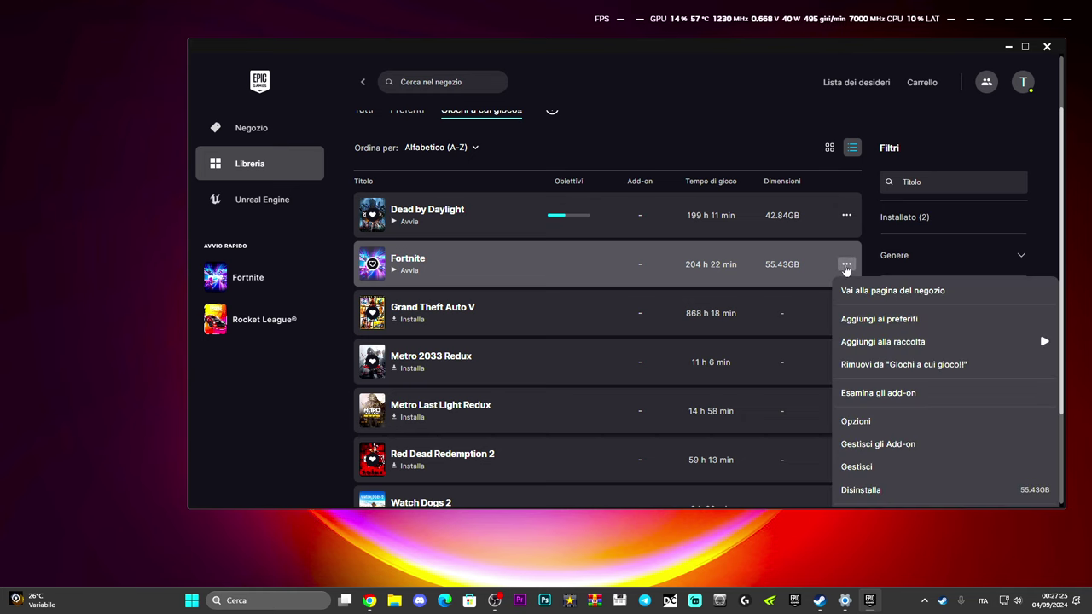
left_click(857, 469)
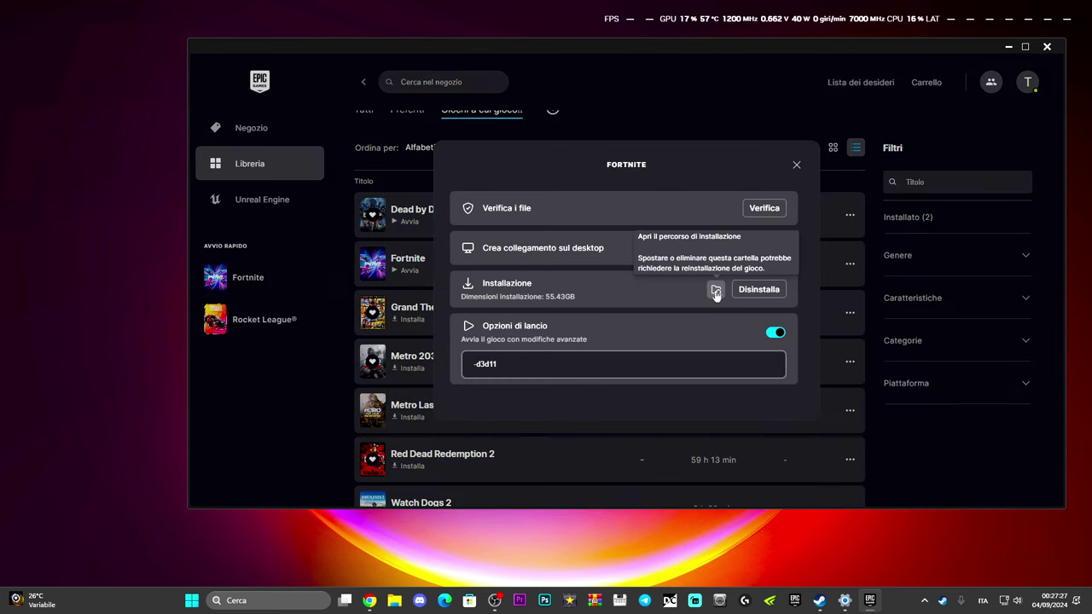
left_click(740, 288)
double_click(458, 245)
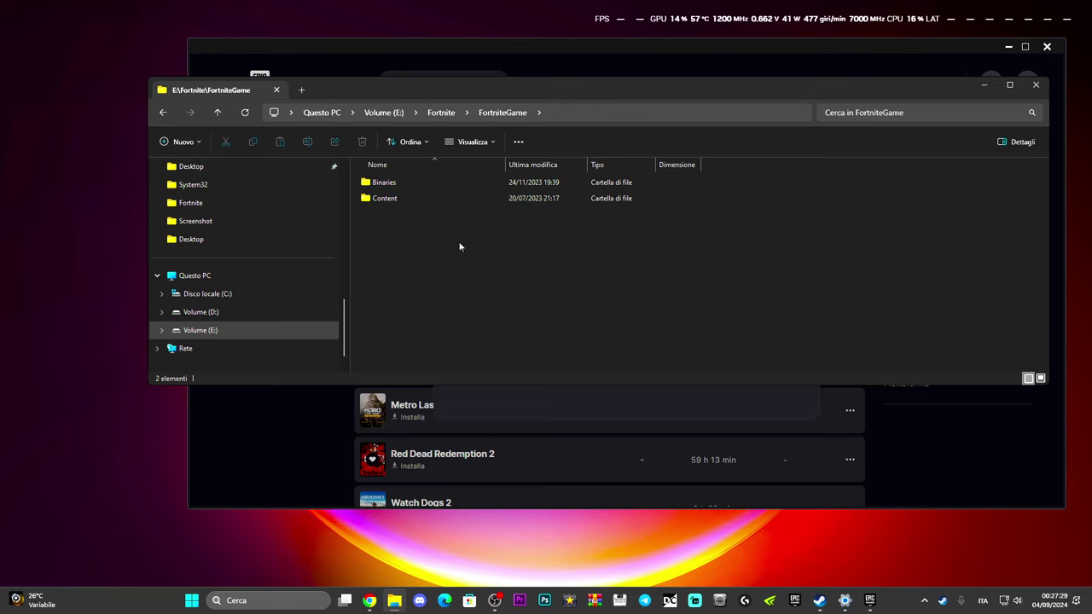
left_click(433, 185)
double_click(433, 186)
double_click(431, 196)
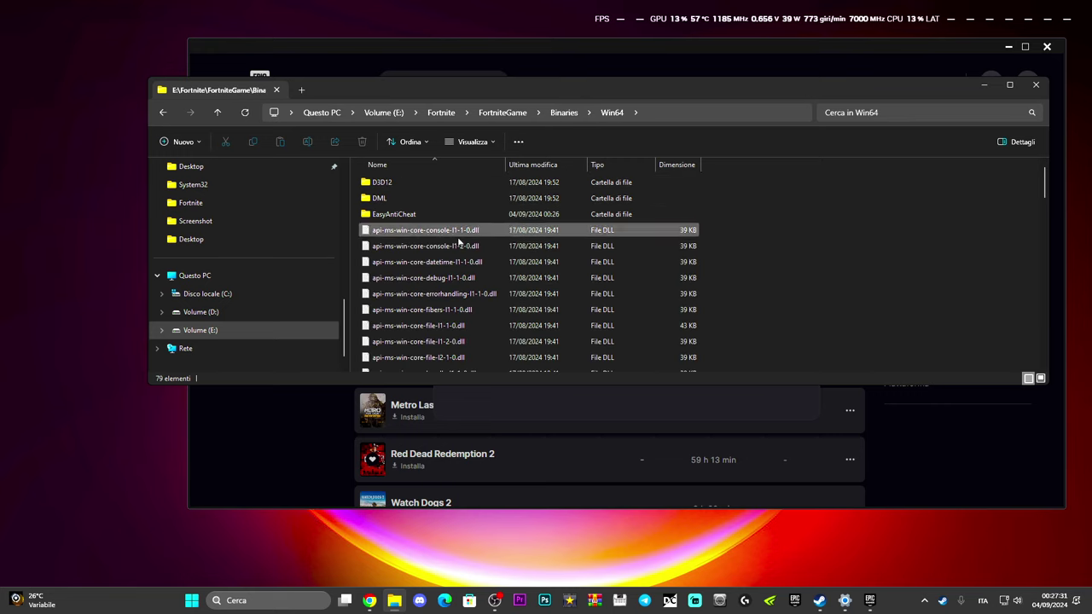
Open the EasyAntiCheat folder and run EasyAntiCheat_EOS_Setup.exe as administrator.
scroll(466, 252, "down", 2)
scroll(452, 247, "up", 2)
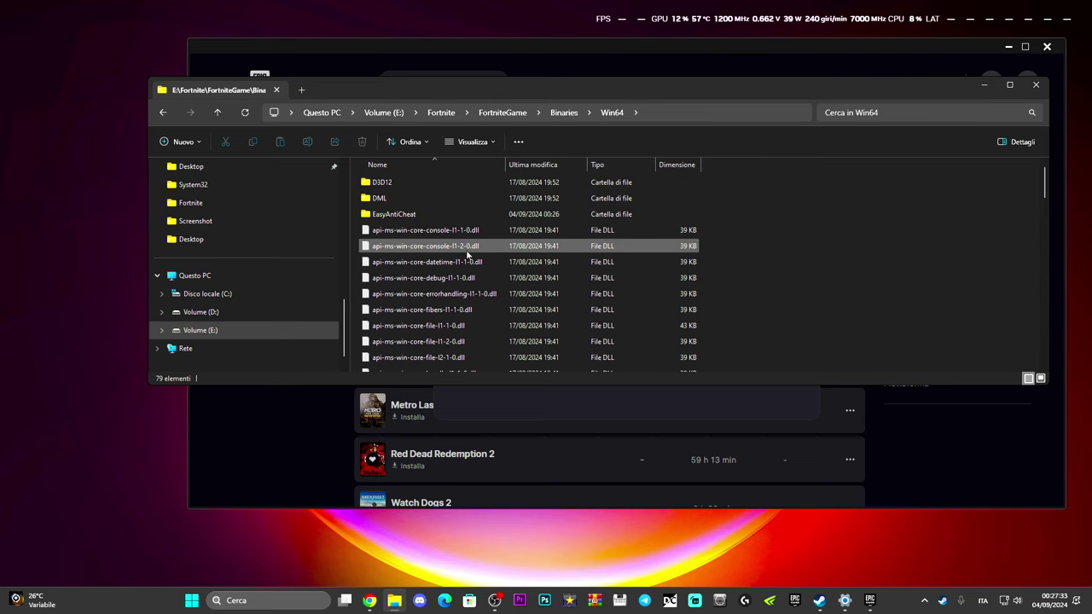
double_click(443, 214)
left_click(435, 230)
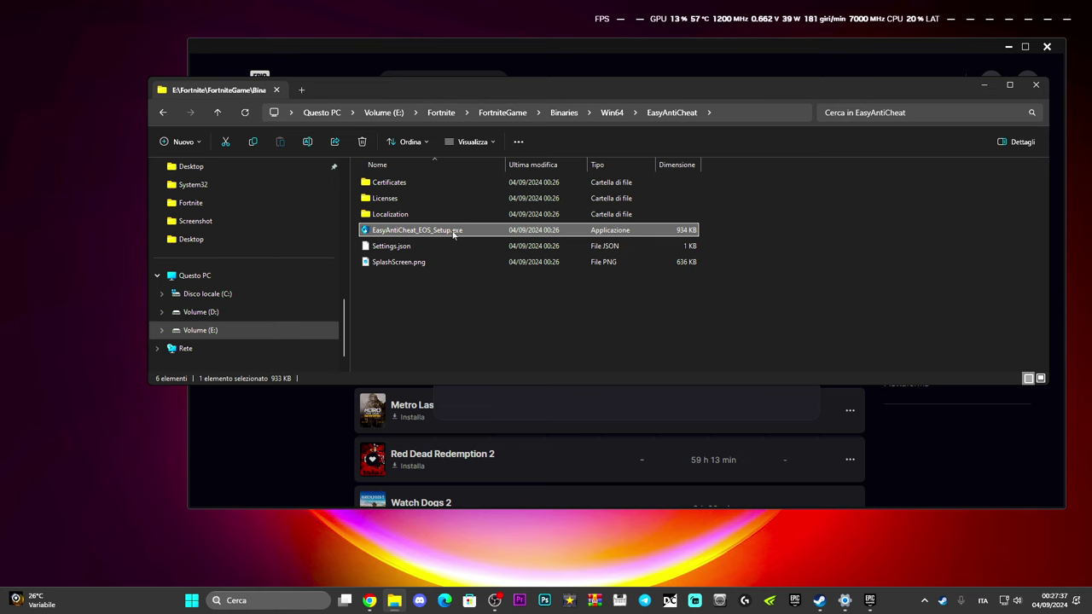
right_click(453, 234)
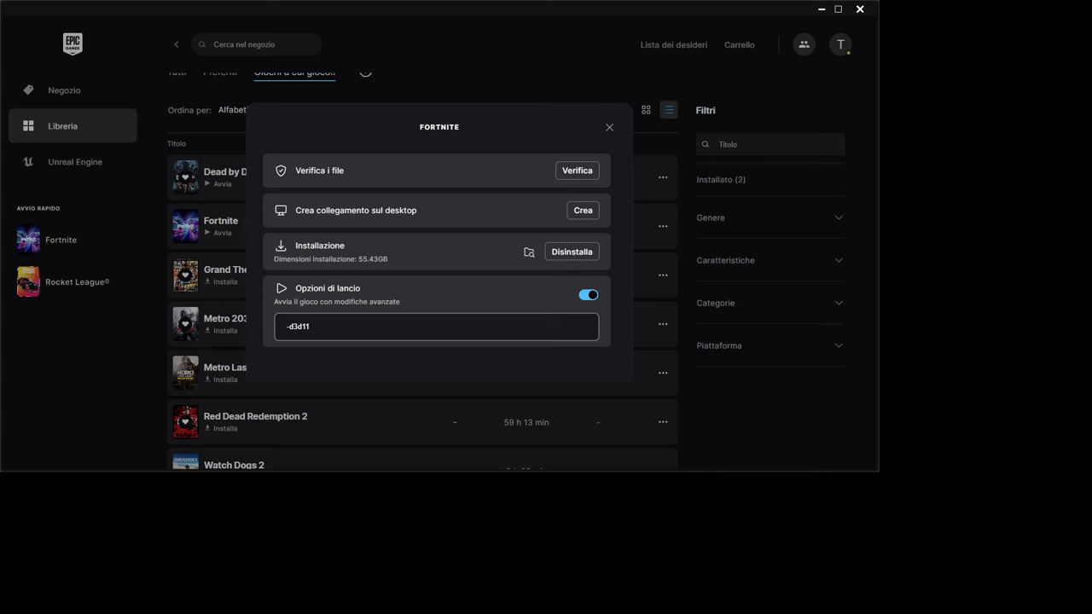
Find FortniteLauncher.exe in the Win64 folder and open its properties.
scroll(497, 271, "down", 15)
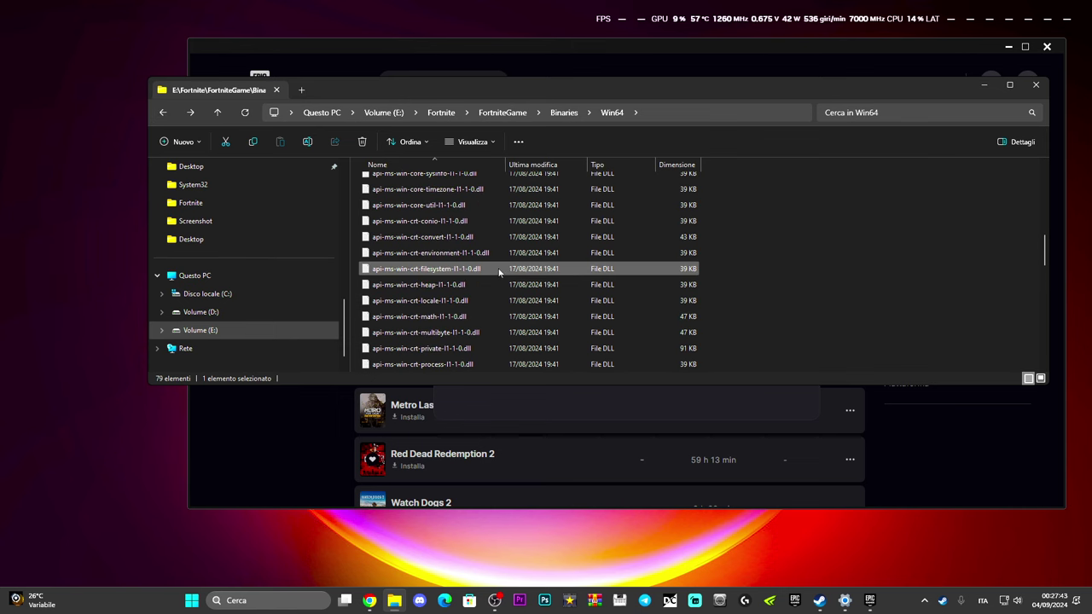
scroll(497, 272, "up", 8)
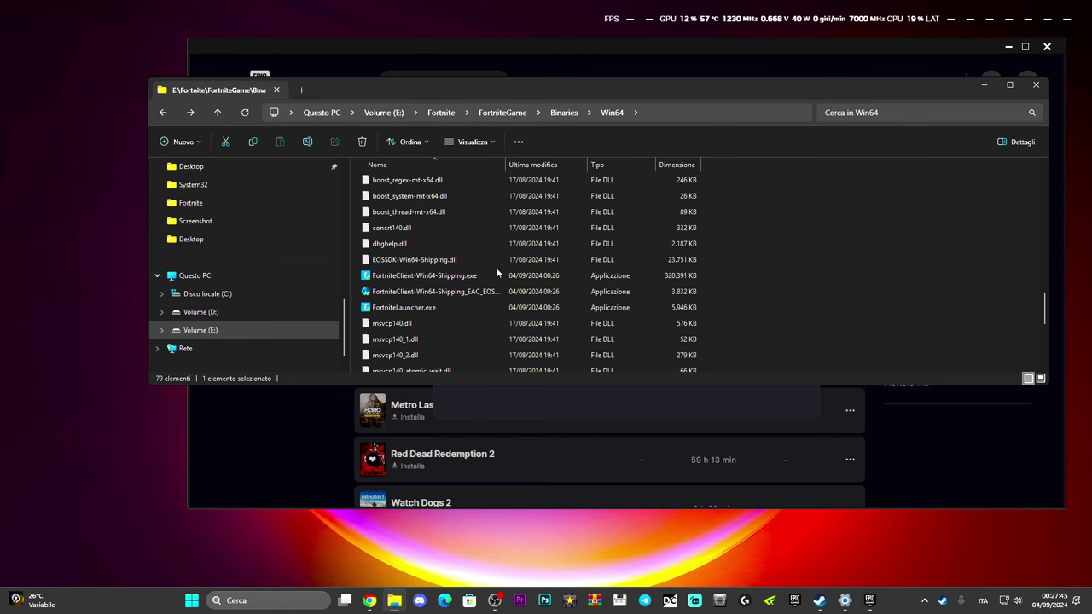
left_click(417, 308)
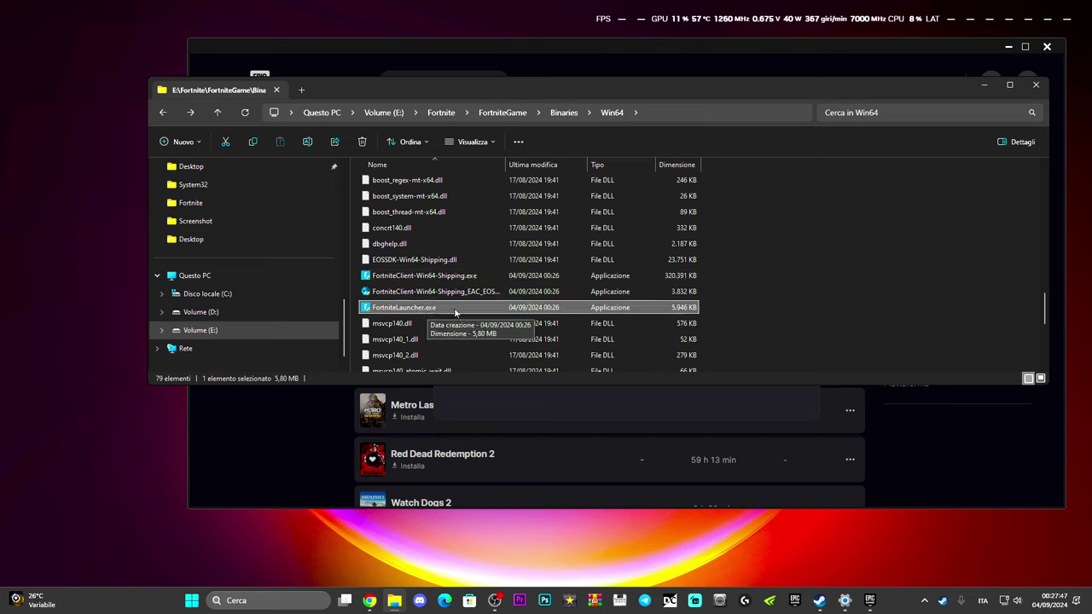
right_click(455, 314)
left_click(490, 296)
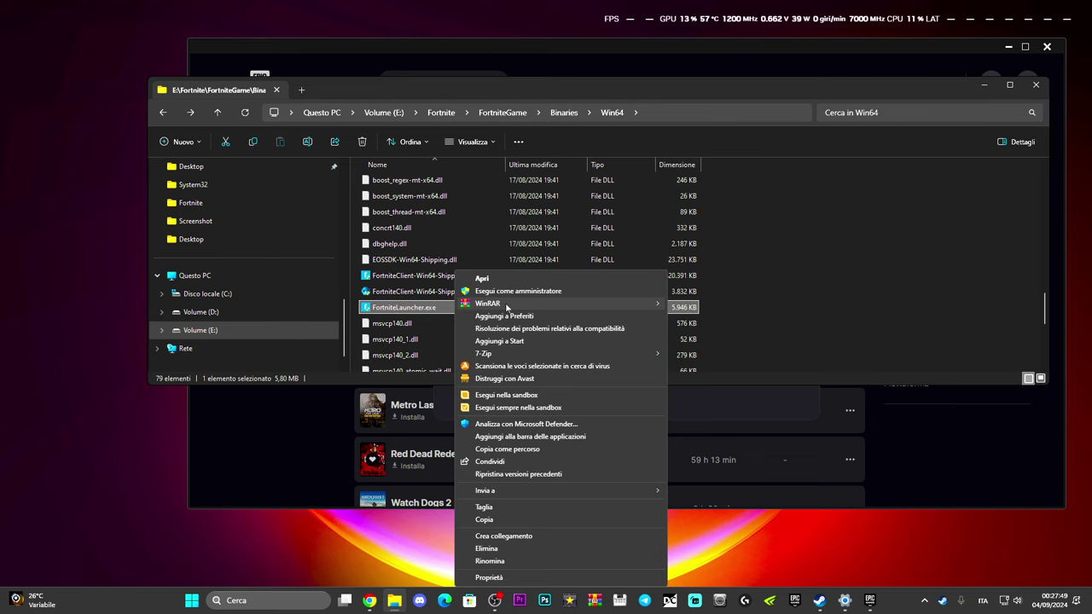
left_click(485, 577)
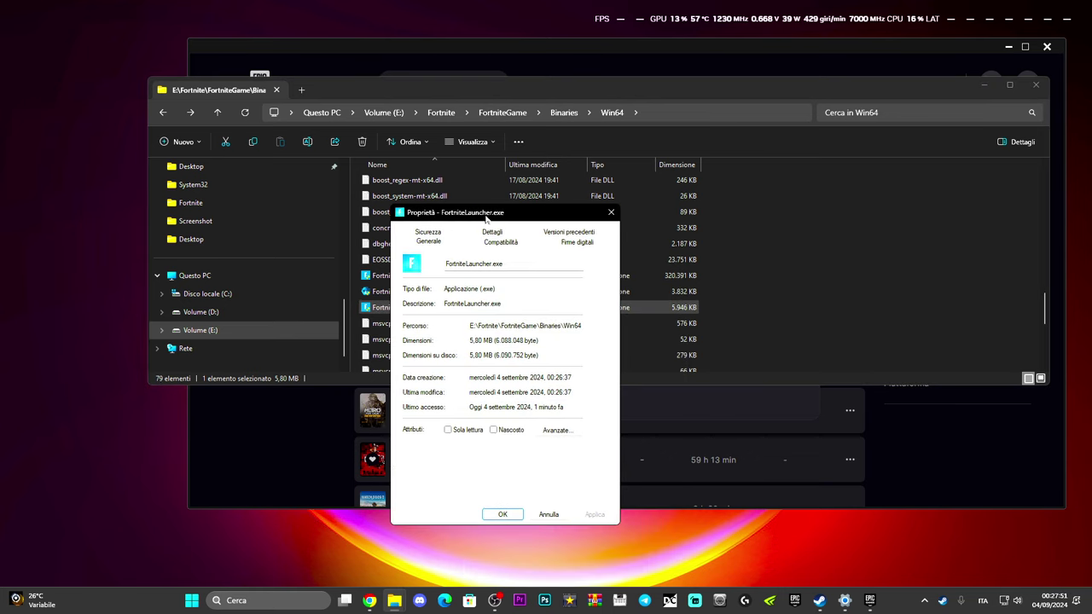
Open the certificate of the first Epic Games Inc. sha1 digital signature on FortniteLauncher.exe.
left_click(573, 242)
left_click(503, 290)
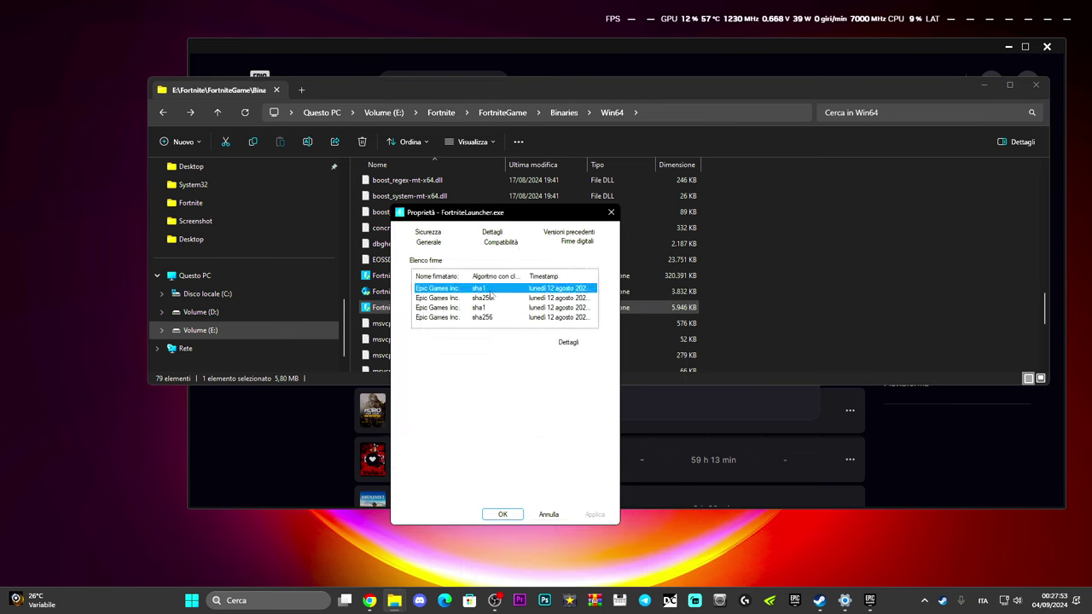
left_click(568, 342)
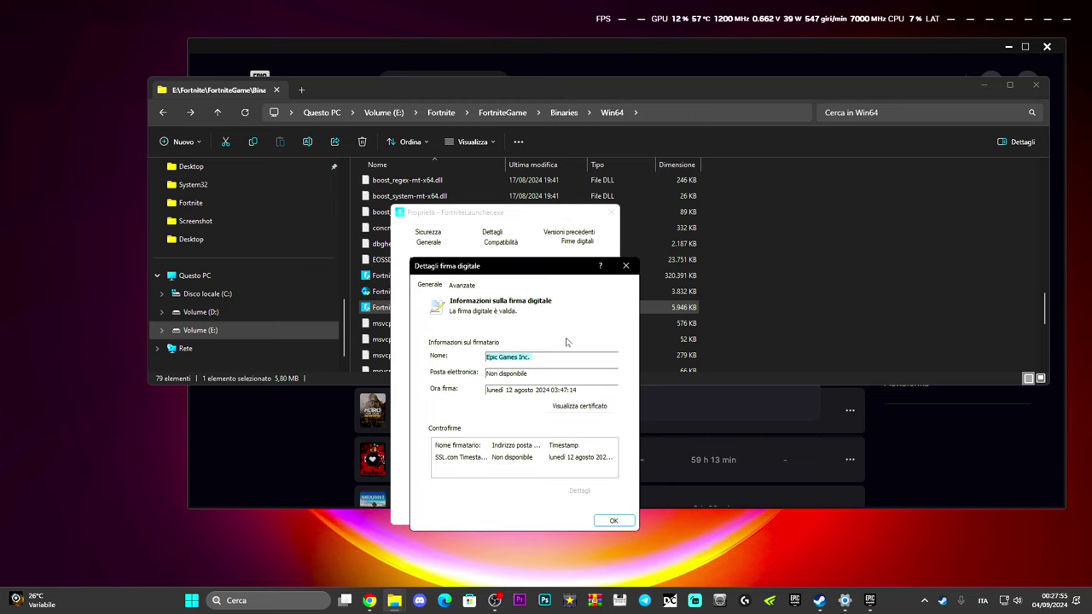
left_click(520, 378)
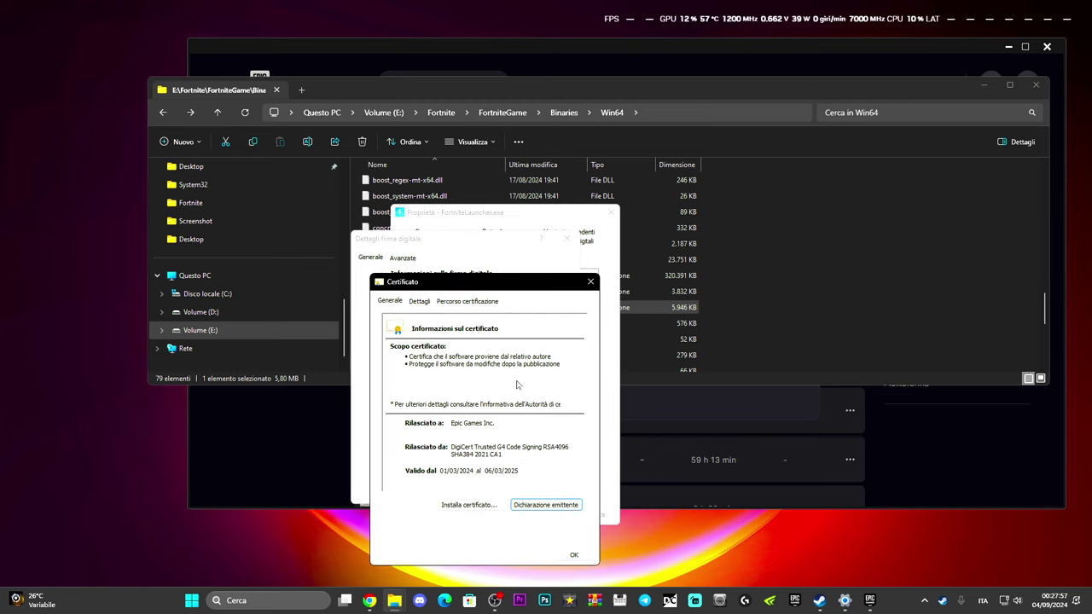
left_click_drag(514, 298, 430, 204)
Install the Epic Games Inc. certificate with the import wizard's default options, and close the certificate and signature details.
left_click(400, 419)
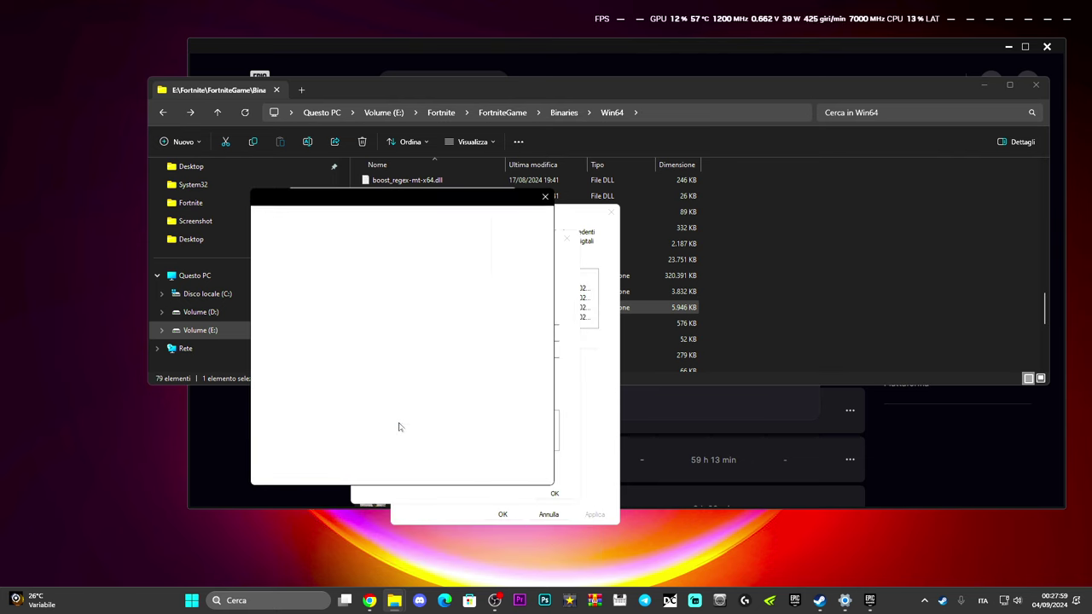
left_click(480, 475)
left_click(481, 475)
left_click(481, 473)
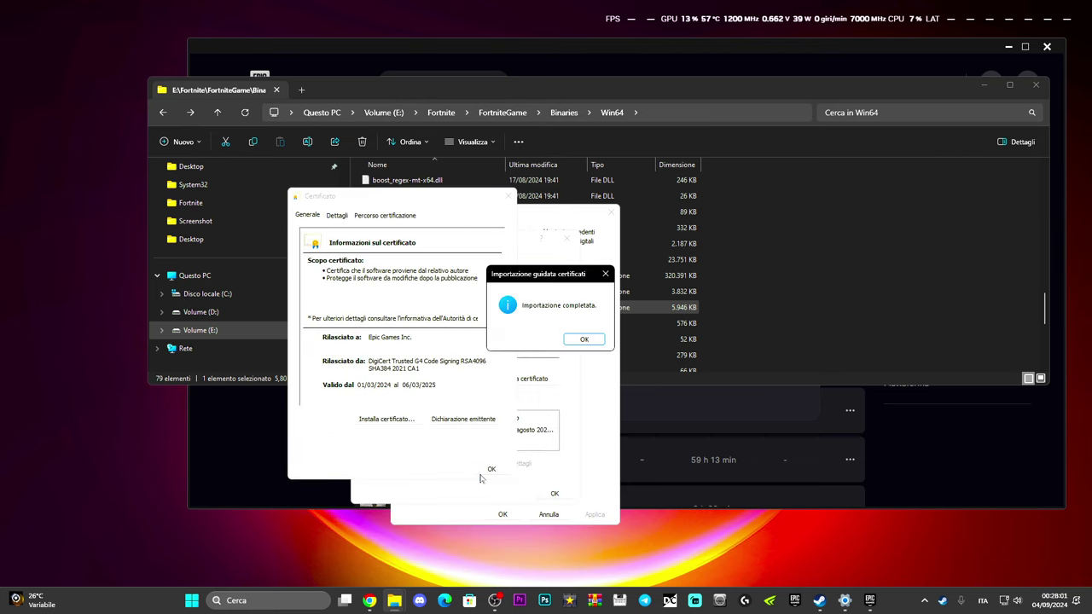
left_click(580, 340)
left_click(491, 469)
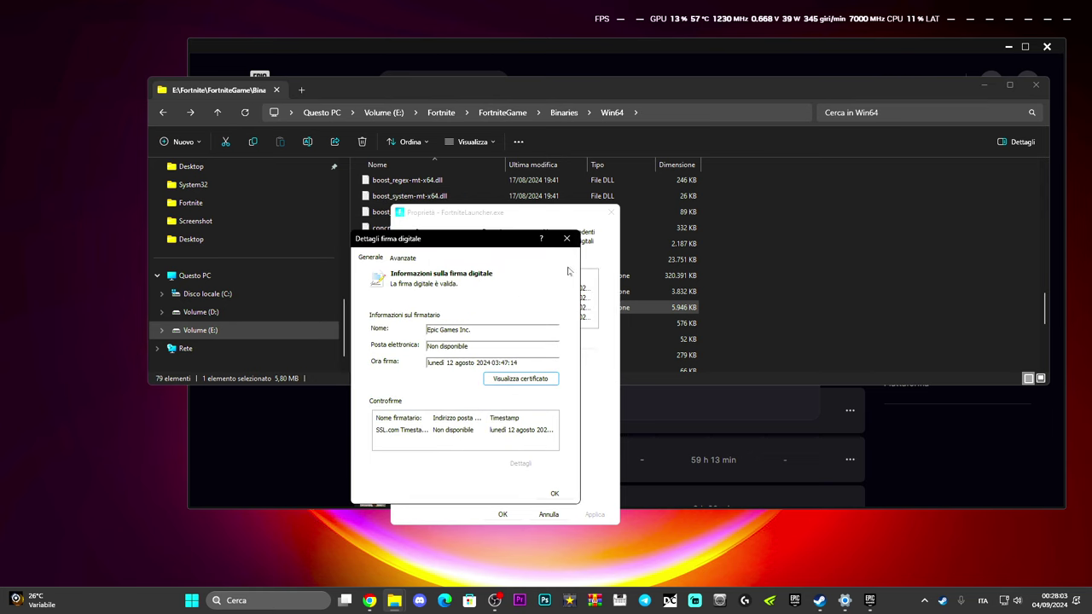
left_click(554, 492)
Set FortniteLauncher.exe's high-DPI compatibility to override scaling with Sistema (avanzato), enable the program DPI correction, and save the properties.
left_click(499, 244)
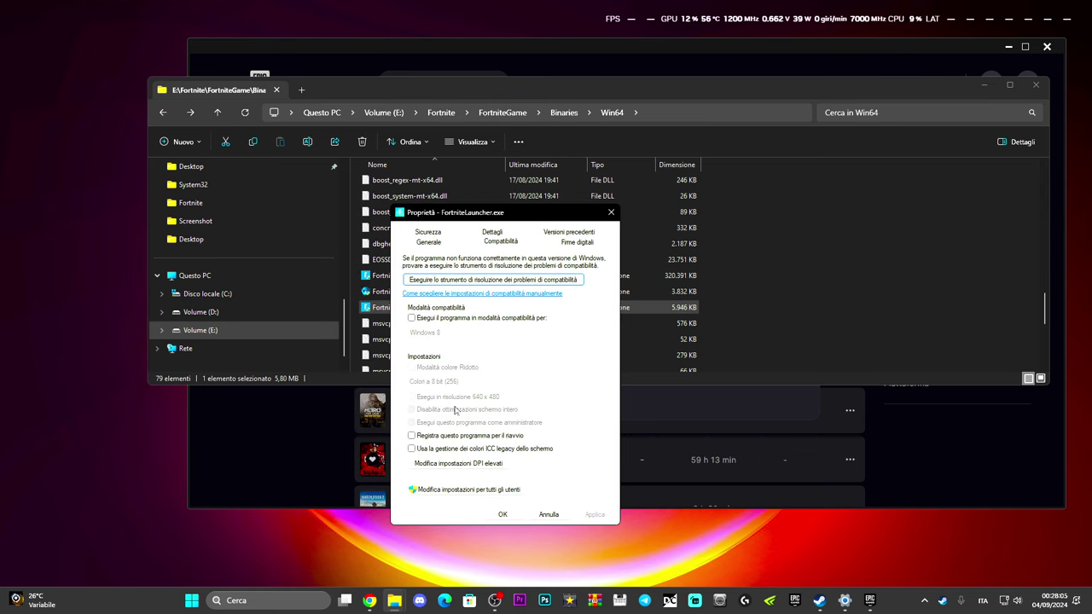
left_click(440, 466)
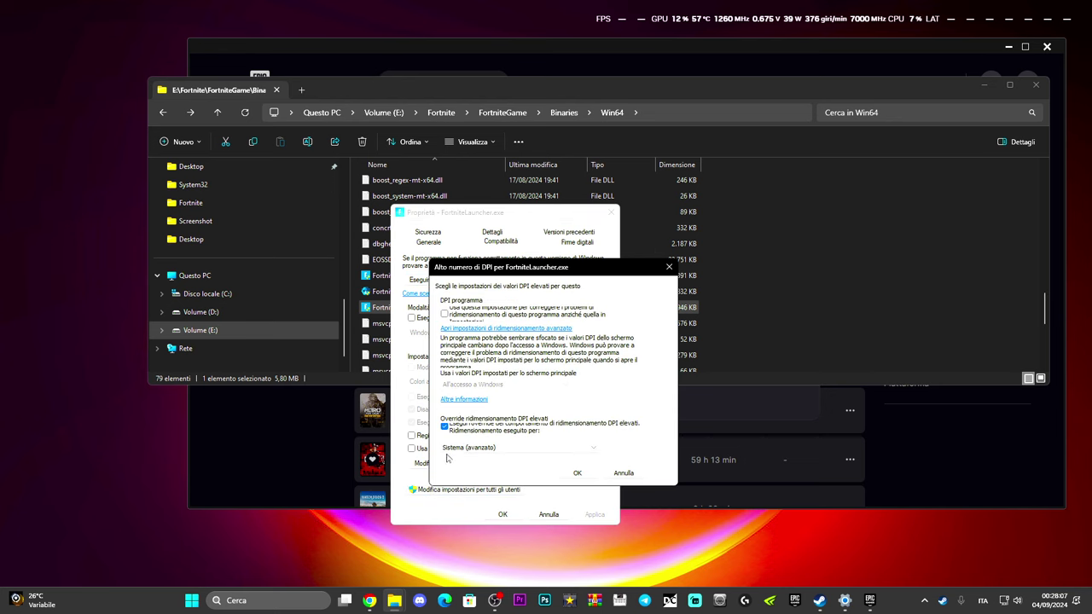
left_click(452, 448)
left_click(465, 472)
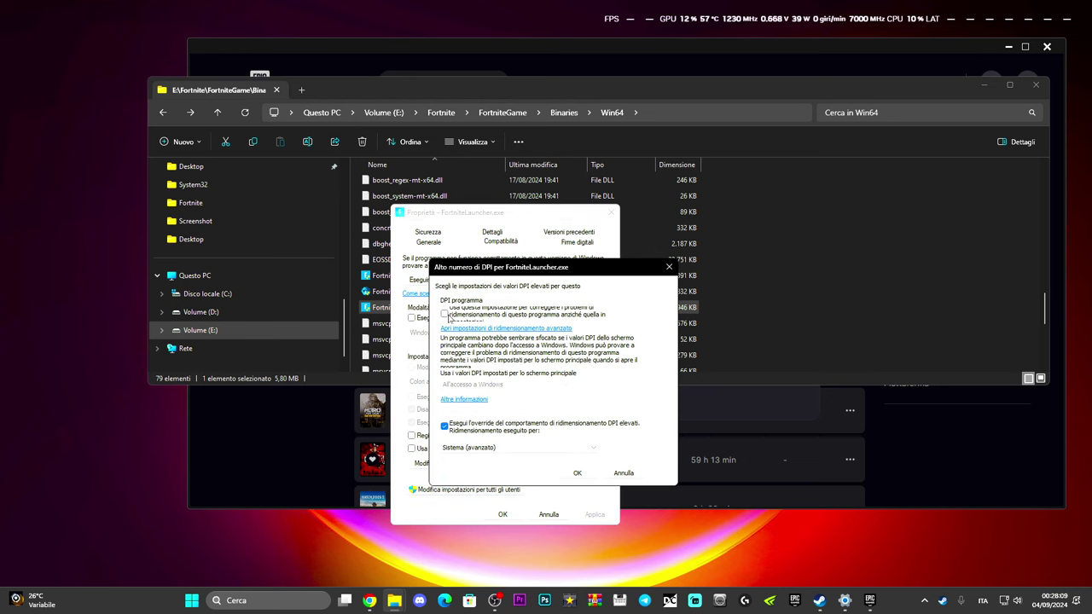
left_click(444, 314)
left_click(577, 472)
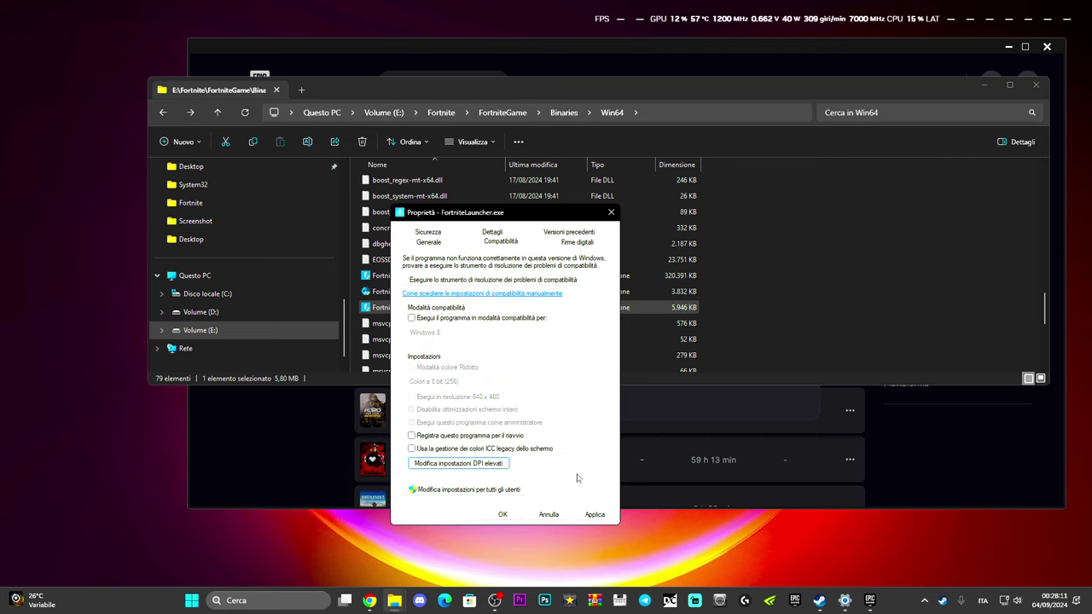
left_click(504, 515)
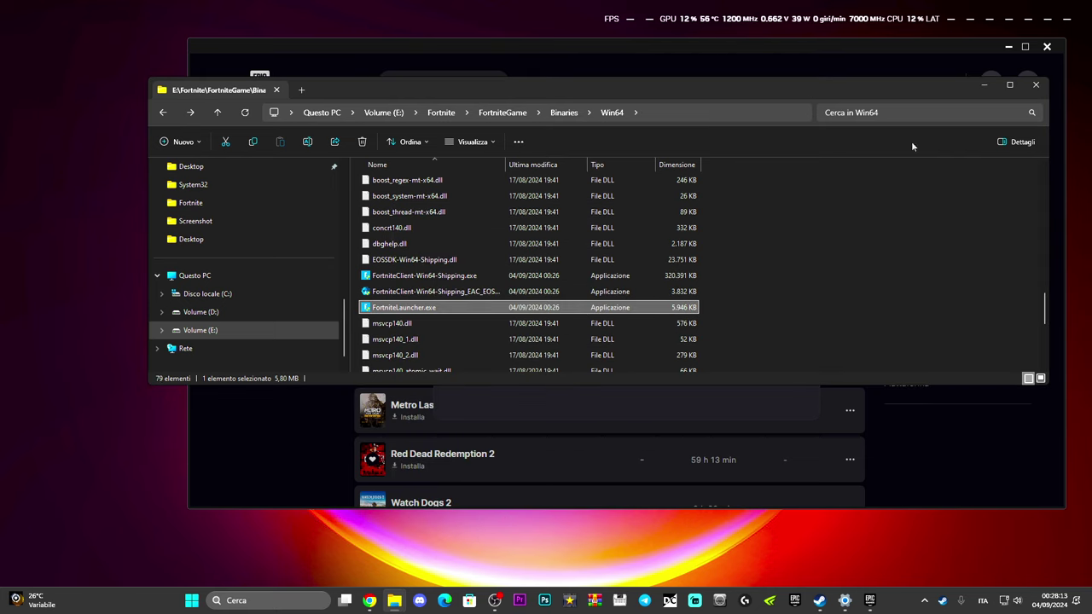
Close the Win64 folder window and place the text cursor after -d3d11 in Fortnite's launch options.
left_click(1035, 85)
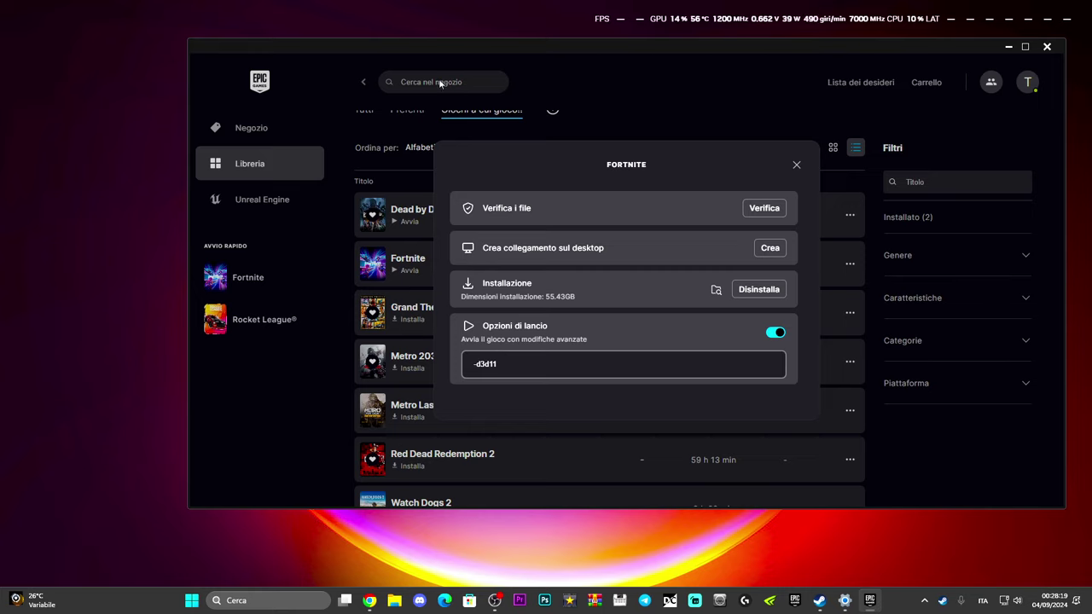
key("ctrl+a")
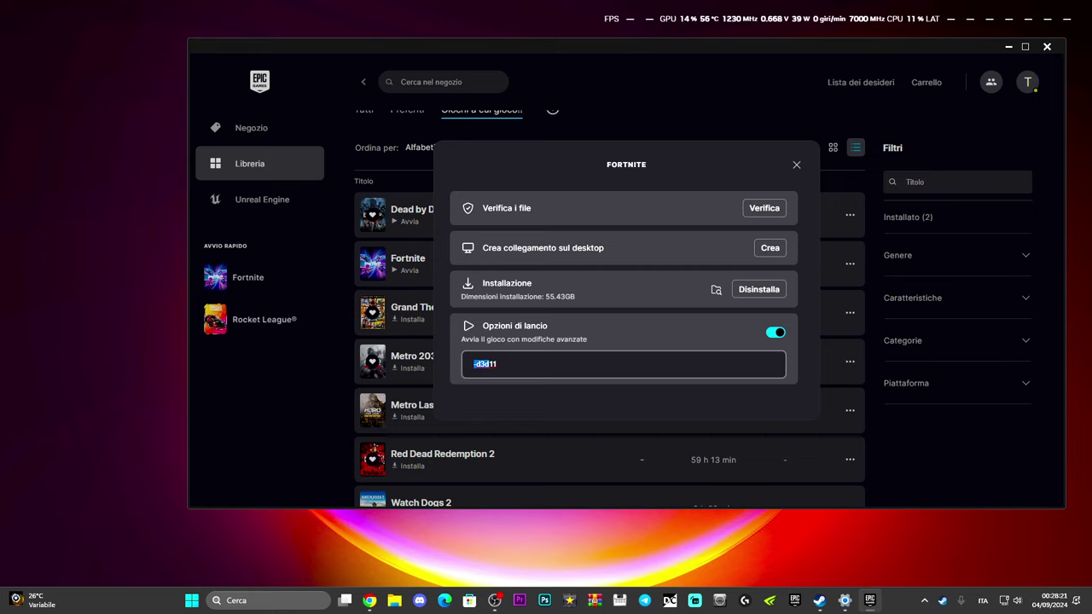
key("Right")
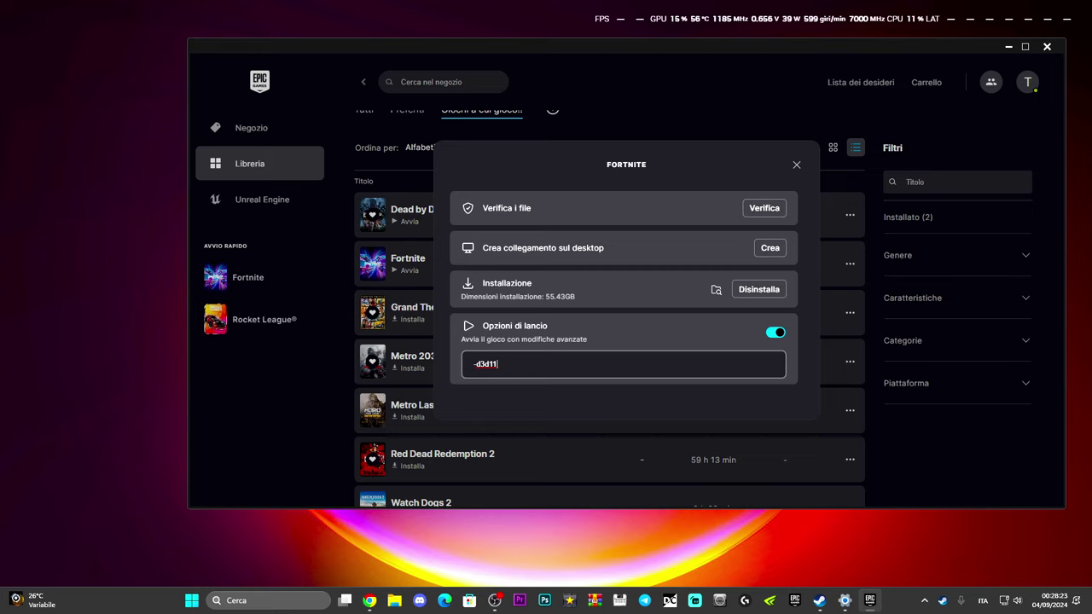
key("ctrl+a")
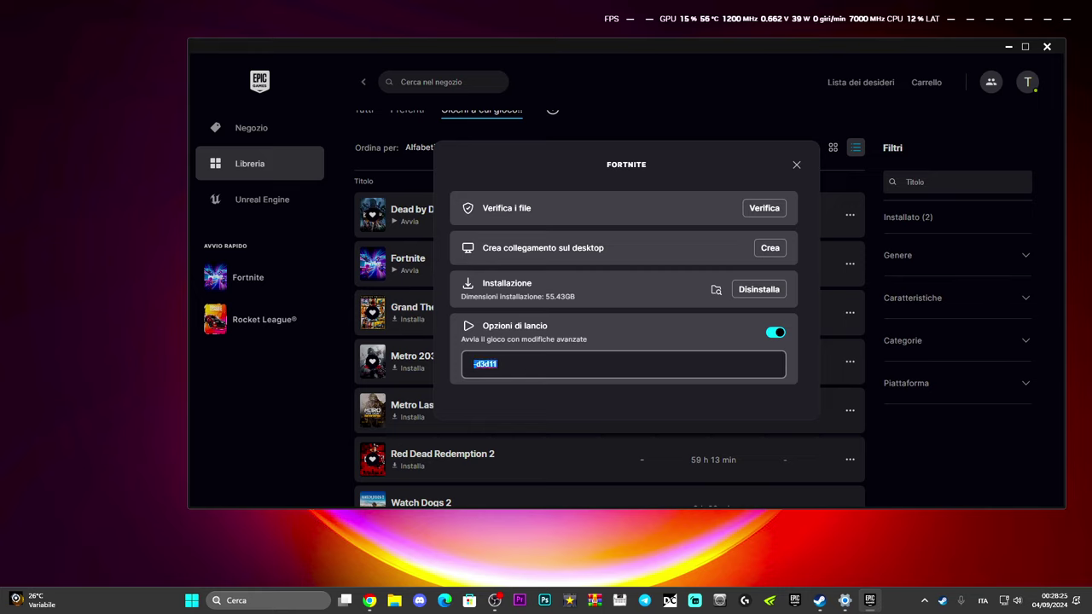
key("Right")
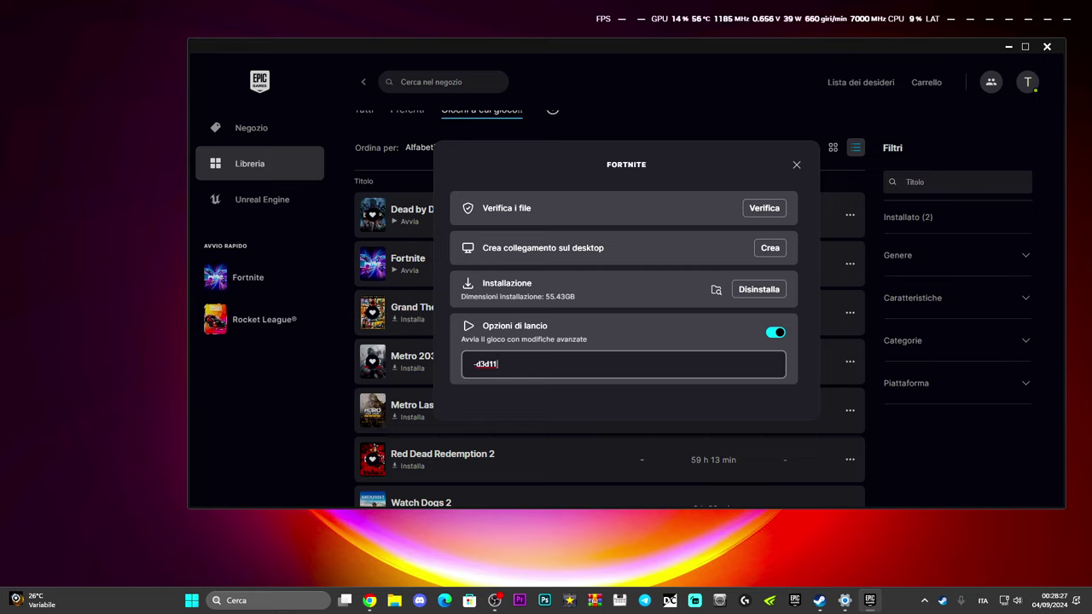
key("ctrl+a")
key("Right")
key("ctrl+a")
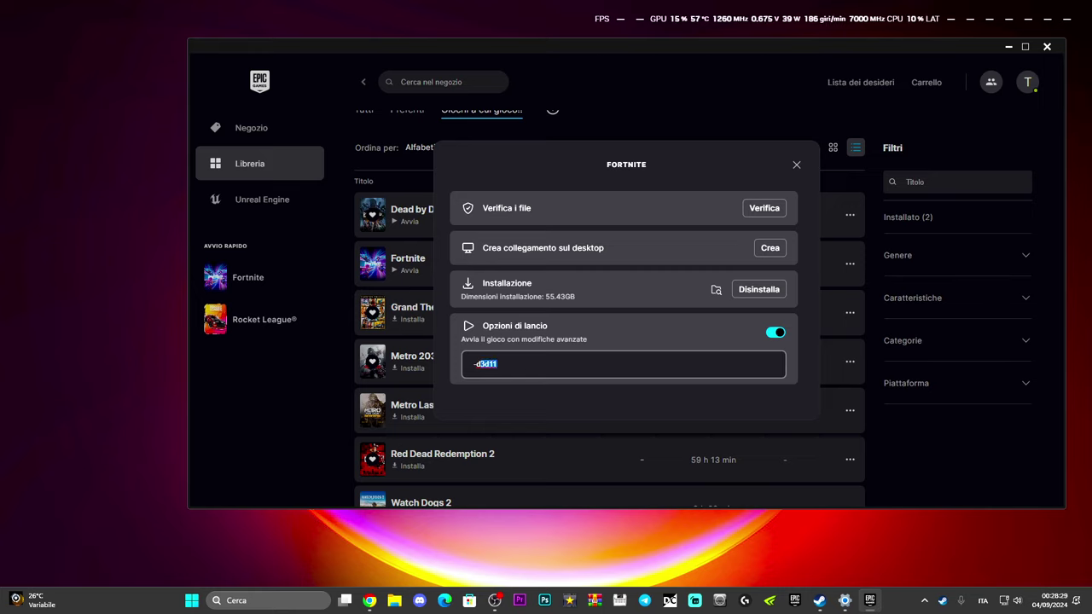
key("Right")
Close Fortnite's options dialog and launch Fortnite from the library list.
left_click(798, 164)
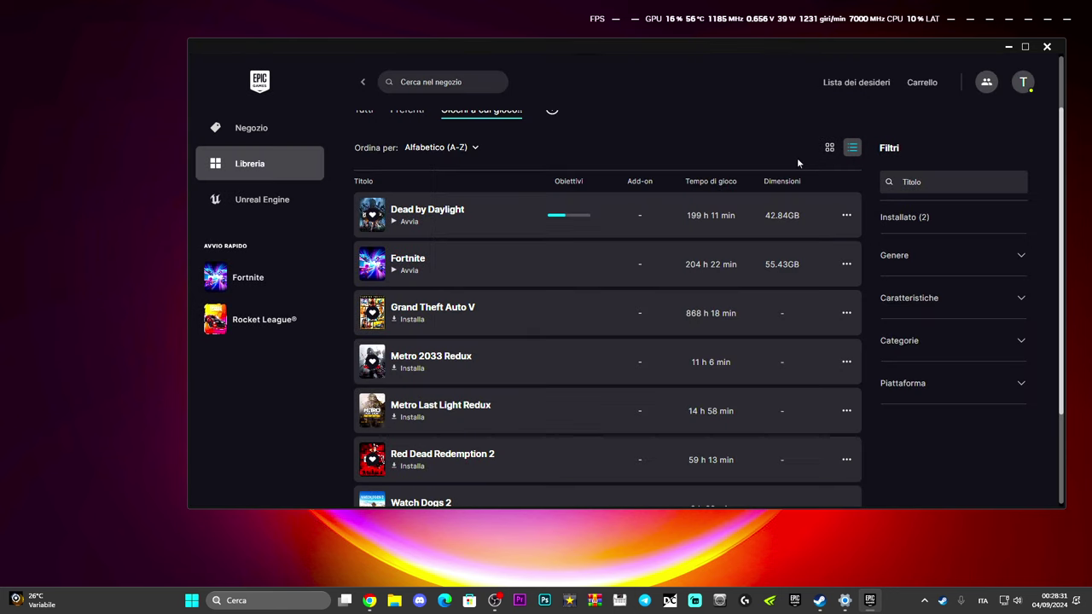
scroll(506, 332, "up", 2)
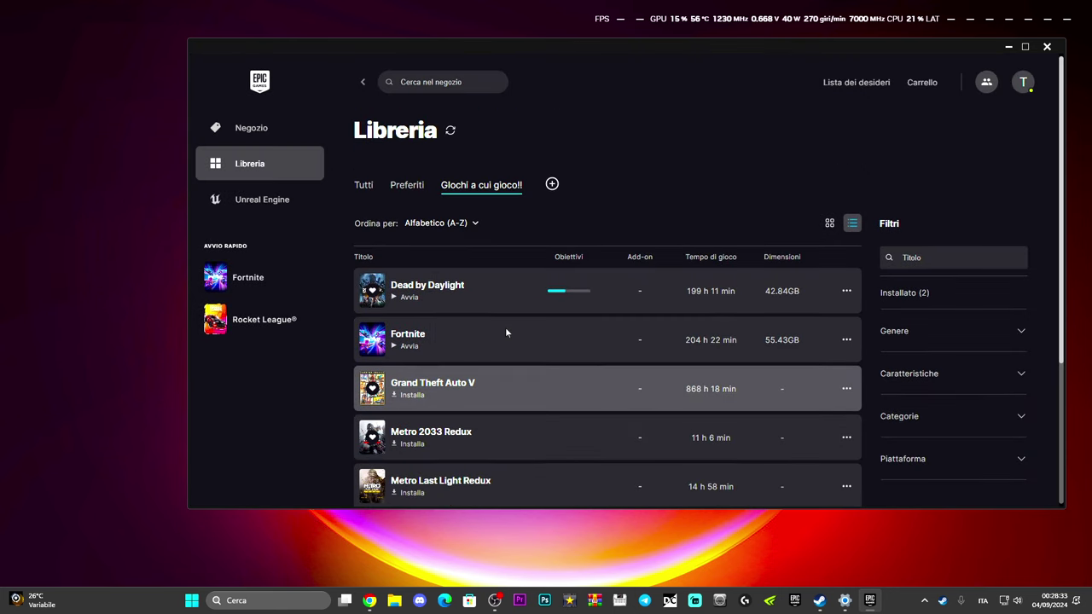
left_click(404, 346)
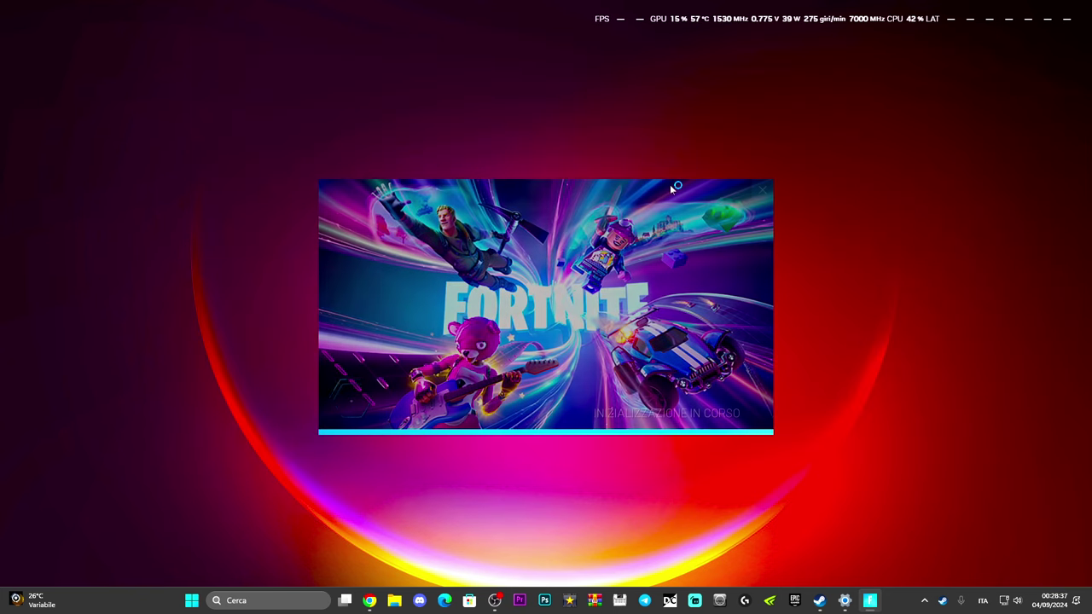